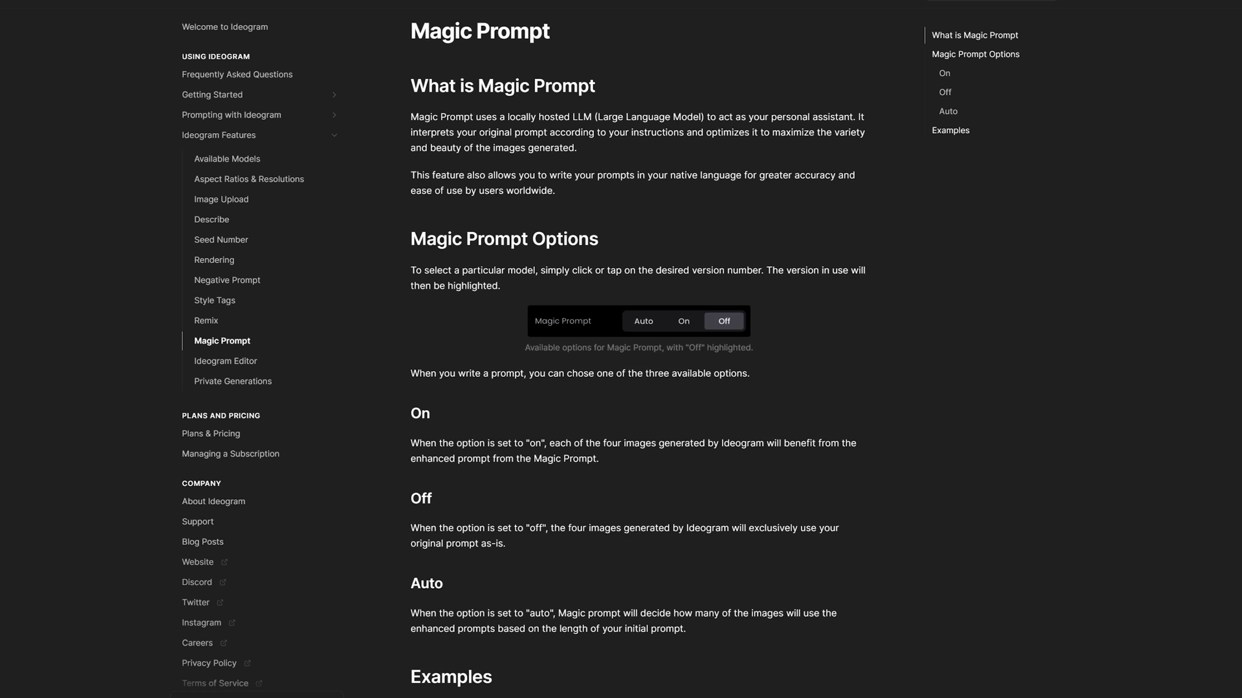
Step: Generate designs from the prompt 'Guitar playing space alien t-shirt design' and open the first result
{"action": "scroll", "coordinate": [638, 360], "scroll_direction": "down", "scroll_amount": 6}
{"action": "scroll", "coordinate": [638, 359], "scroll_direction": "down", "scroll_amount": 9}
{"action": "scroll", "coordinate": [638, 360], "scroll_direction": "down", "scroll_amount": 4}
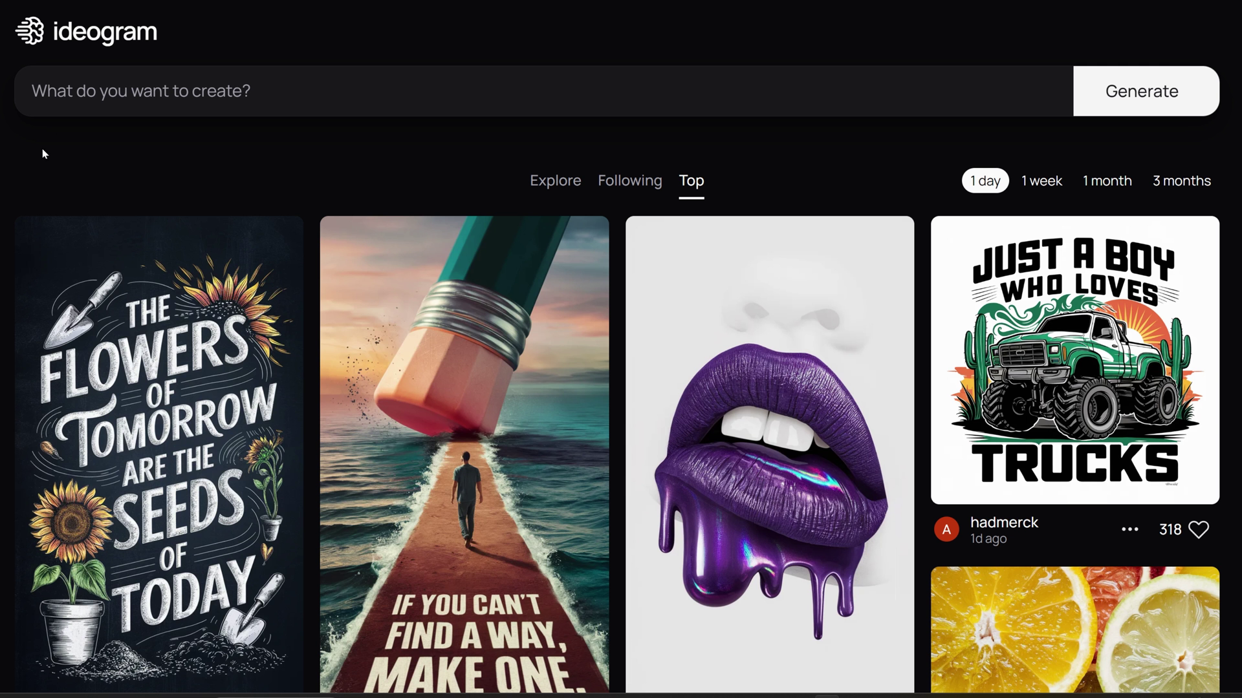
{"action": "left_click", "coordinate": [74, 97]}
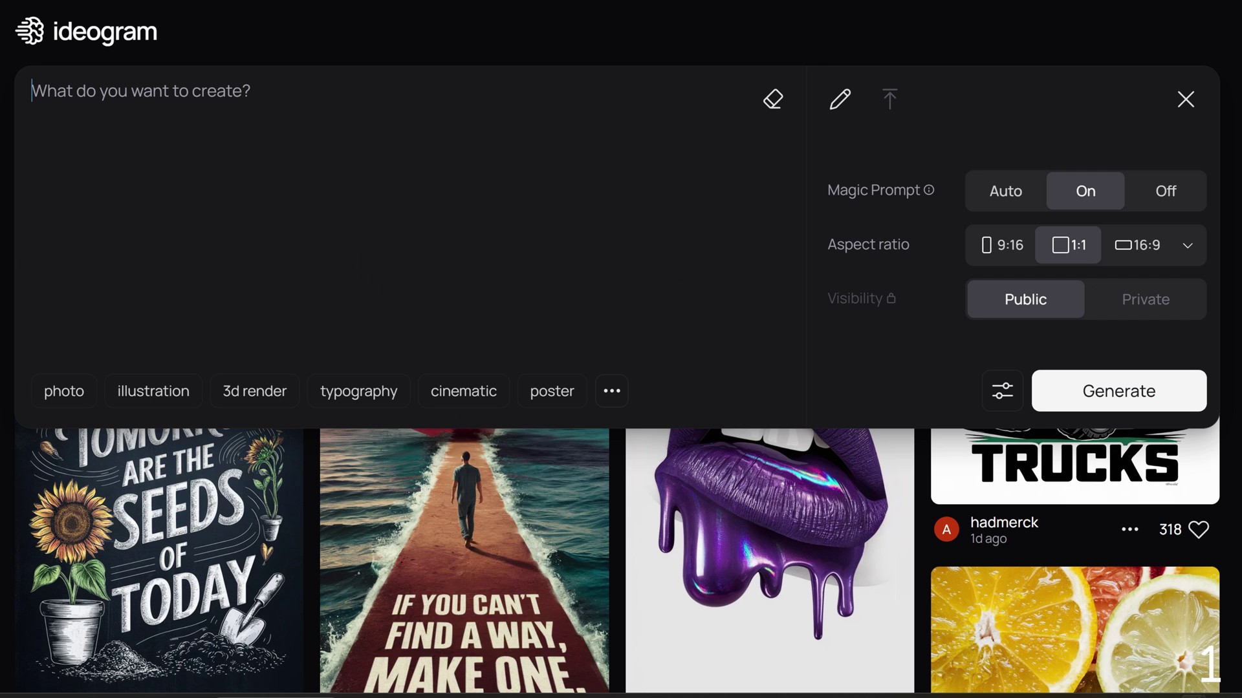
{"action": "type", "text": "Guitar playin"}
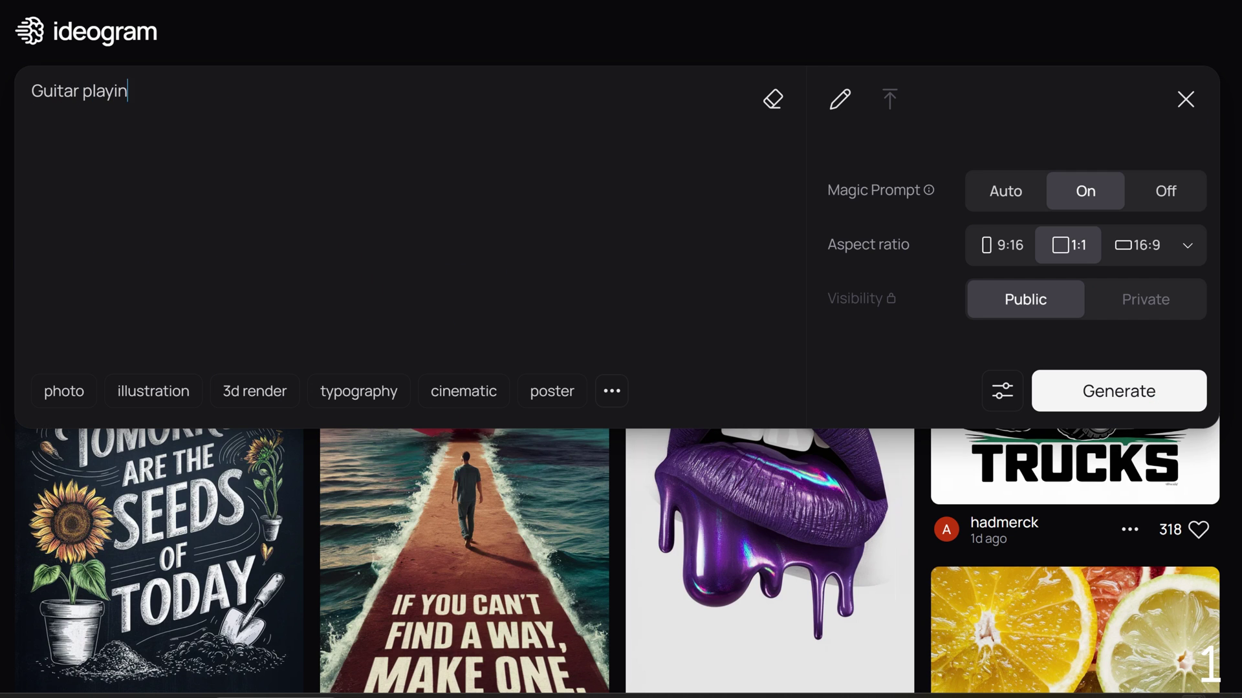
{"action": "type", "text": "g space alien t-shirt desi"}
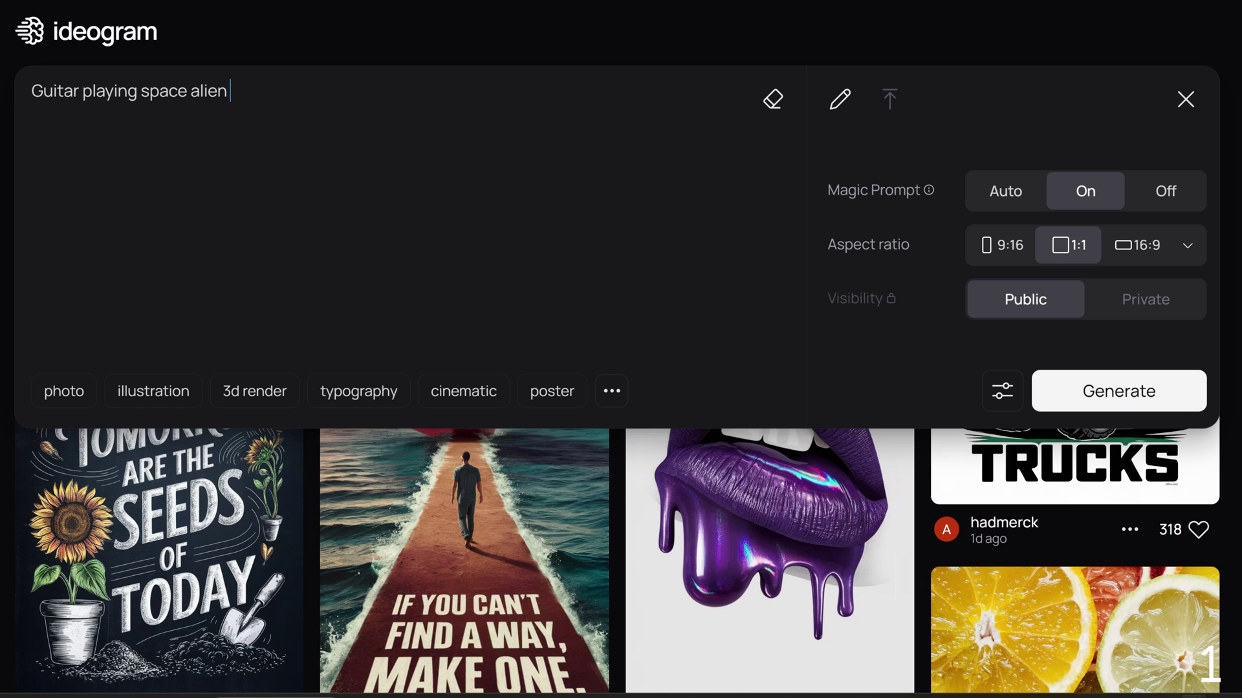
{"action": "type", "text": "gn"}
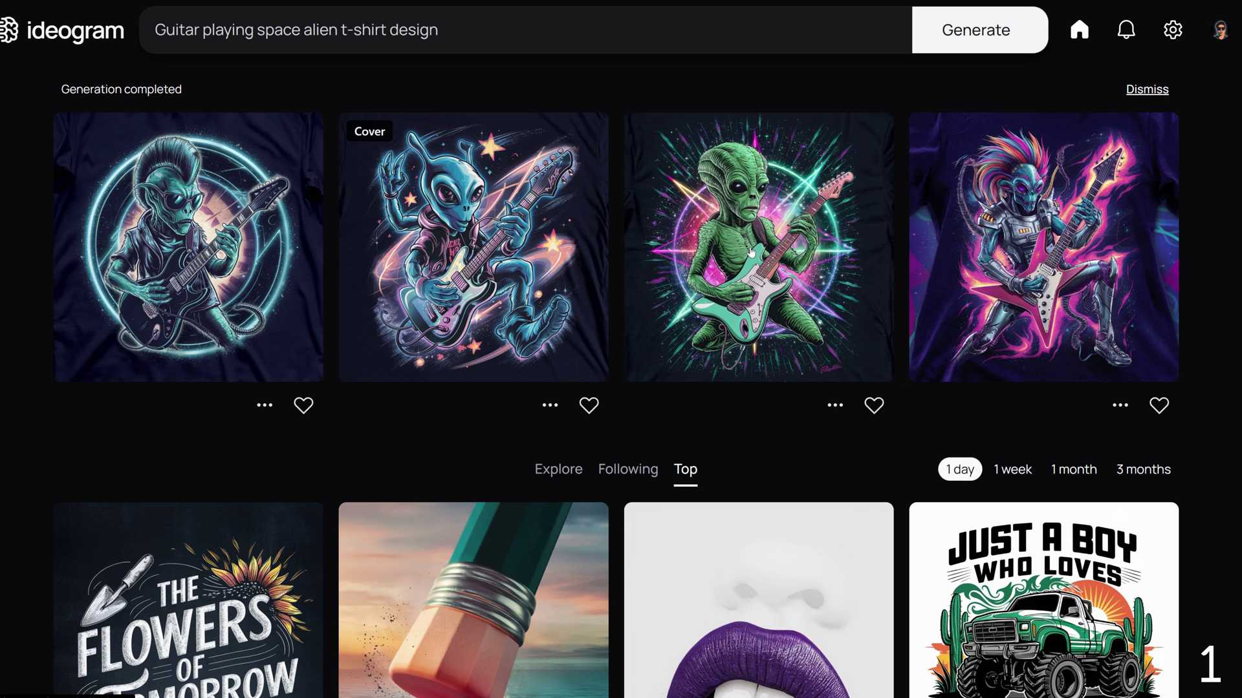
{"action": "left_click", "coordinate": [256, 226]}
Step: Expand the first alien design's Magic Prompt, then view the second, green third and fourth designs
{"action": "scroll", "coordinate": [1063, 380], "scroll_direction": "down", "scroll_amount": 2}
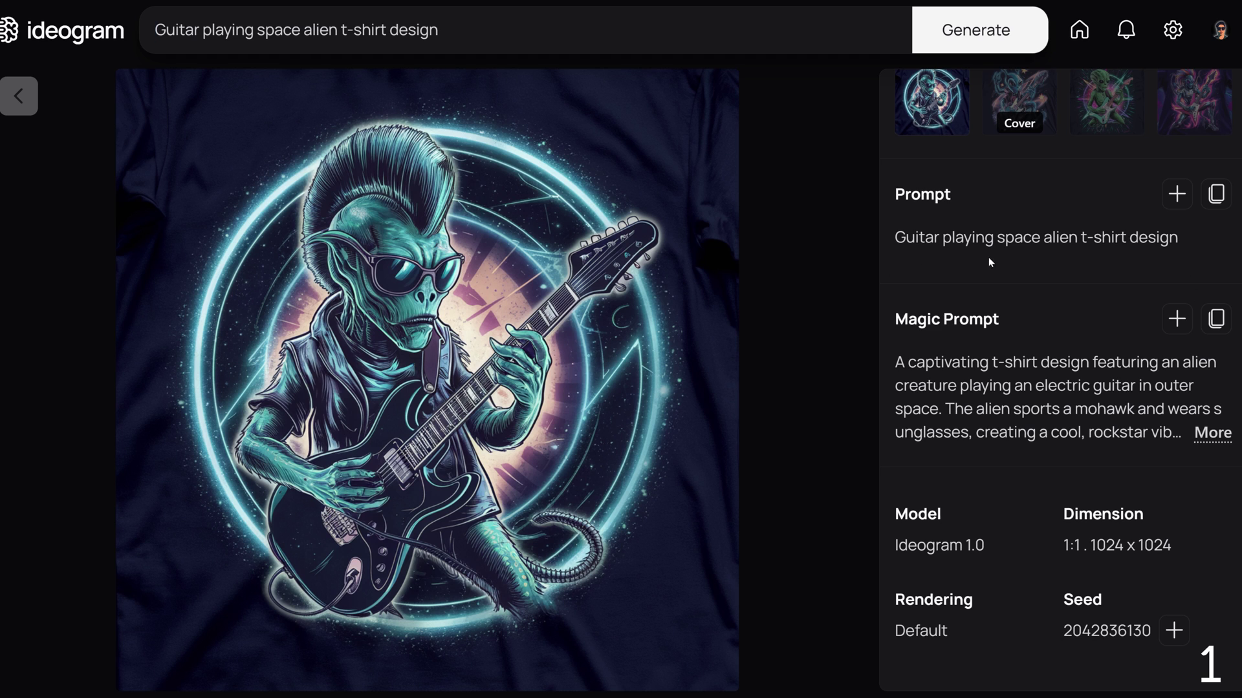
{"action": "left_click", "coordinate": [1212, 435]}
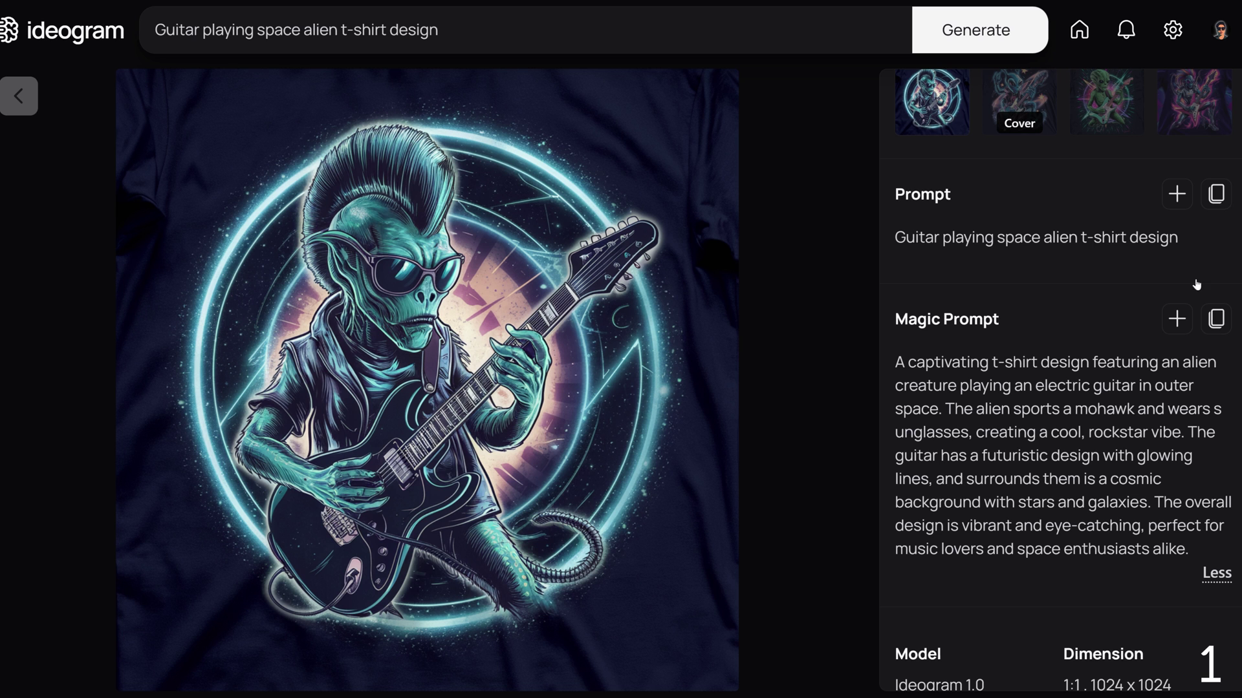
{"action": "left_click", "coordinate": [1018, 91]}
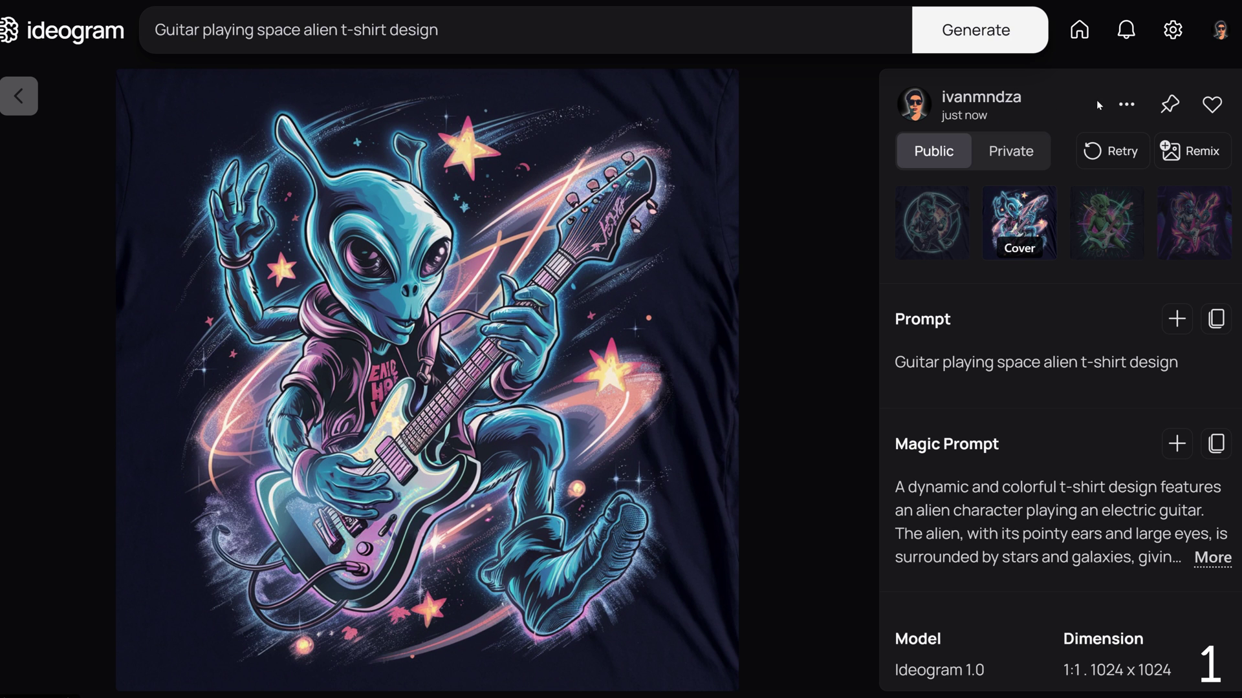
{"action": "left_click", "coordinate": [1101, 215]}
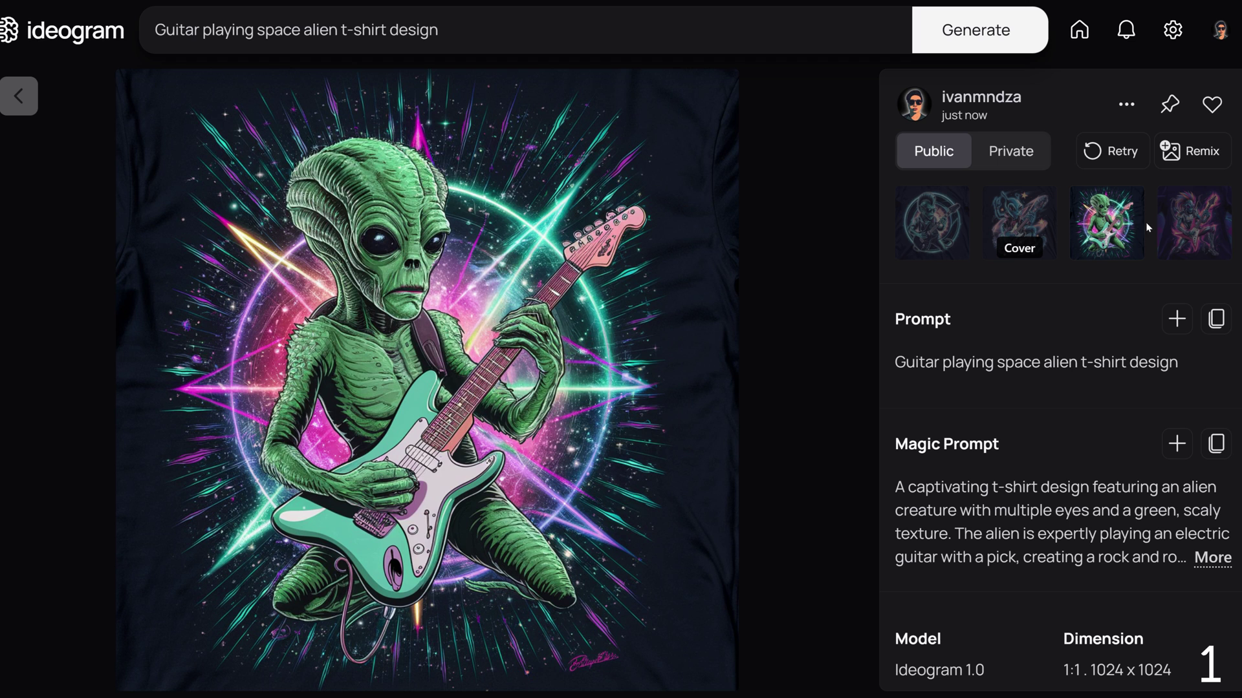
{"action": "left_click", "coordinate": [1202, 223]}
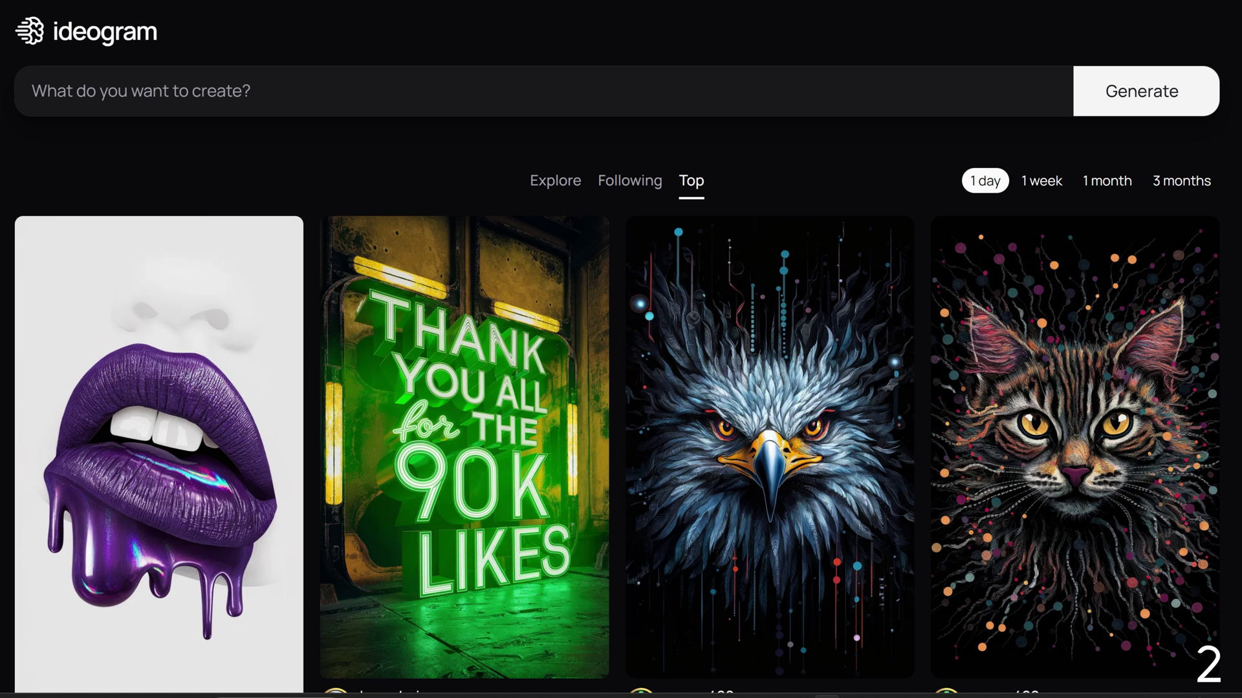
Step: Generate designs from the prompt 'Cute cat reading book t-shirt design'
{"action": "left_click", "coordinate": [32, 90]}
{"action": "type", "text": "Cu"}
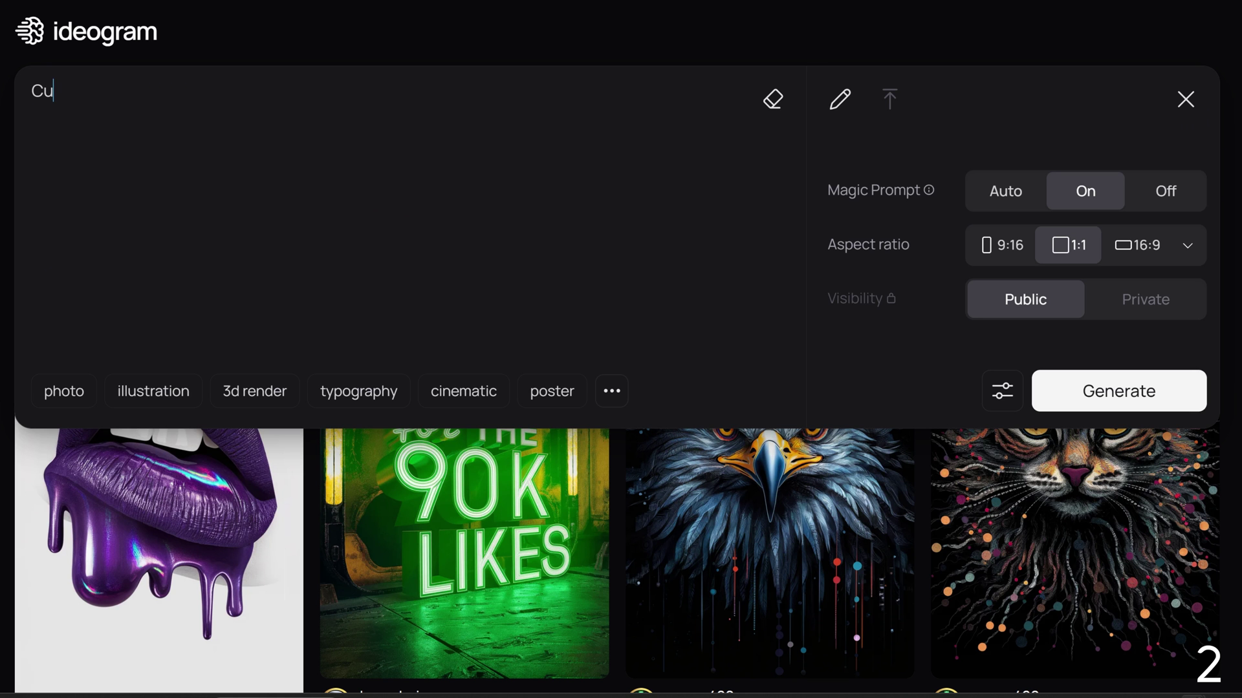
{"action": "type", "text": "te cat reading book t-"}
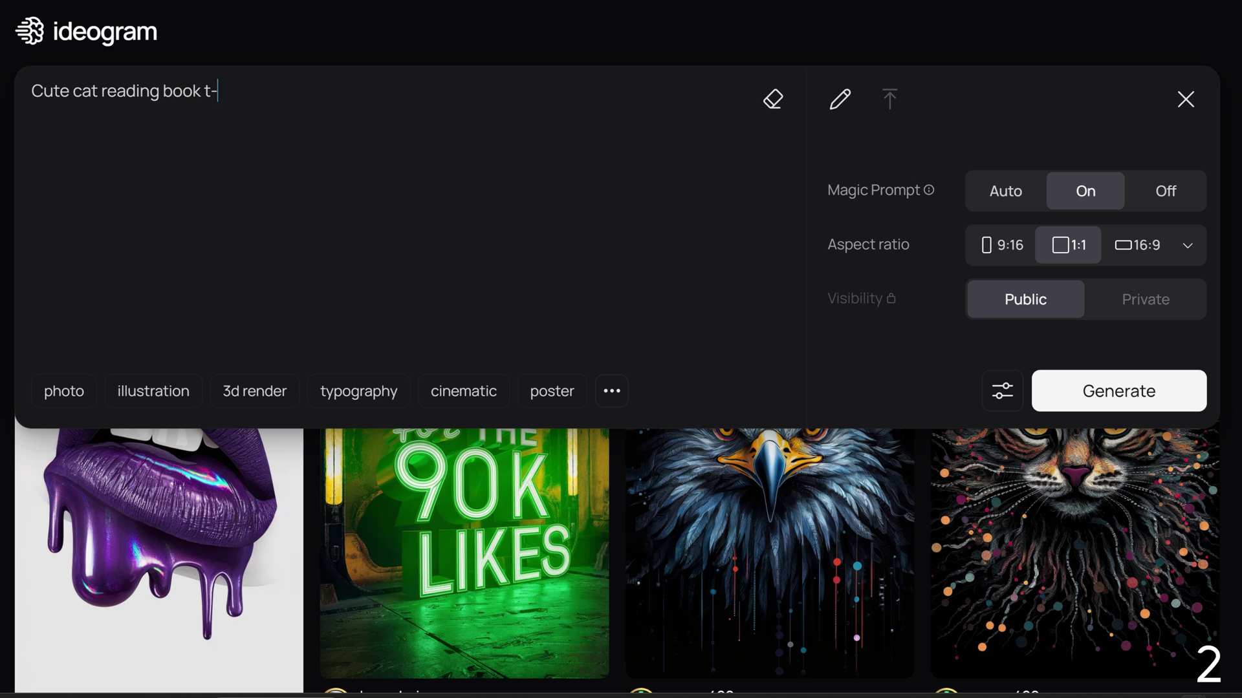
{"action": "type", "text": "shirt design"}
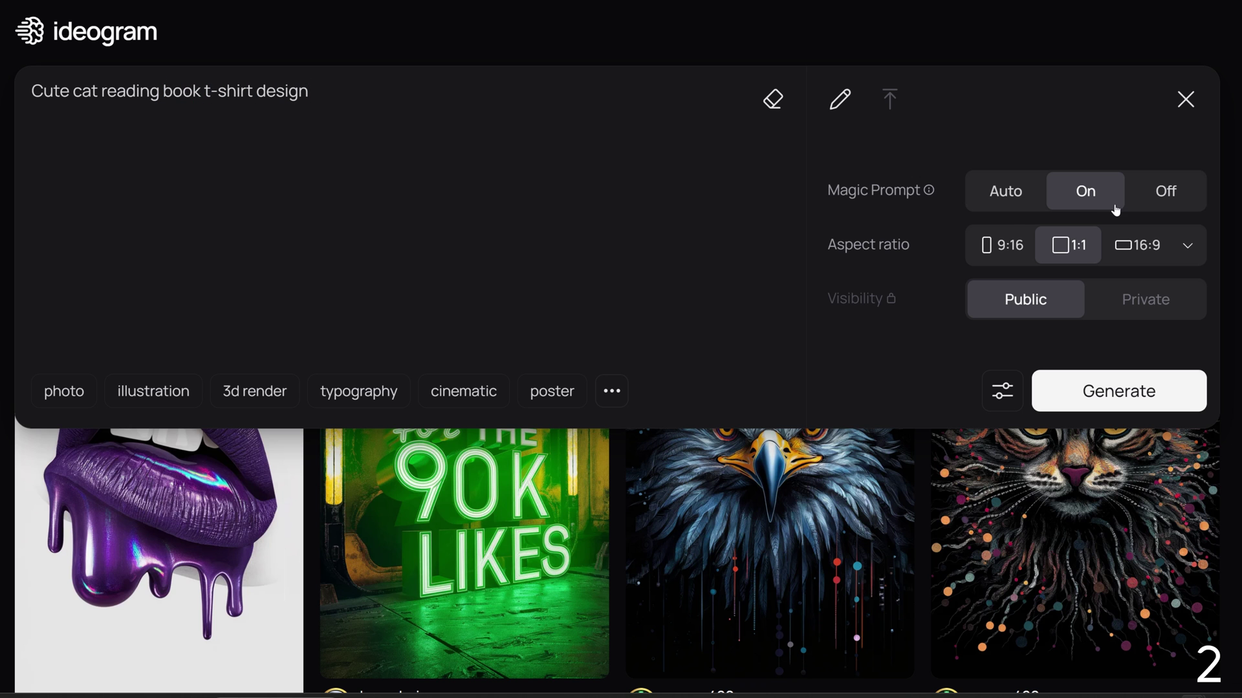
{"action": "left_click", "coordinate": [1130, 390]}
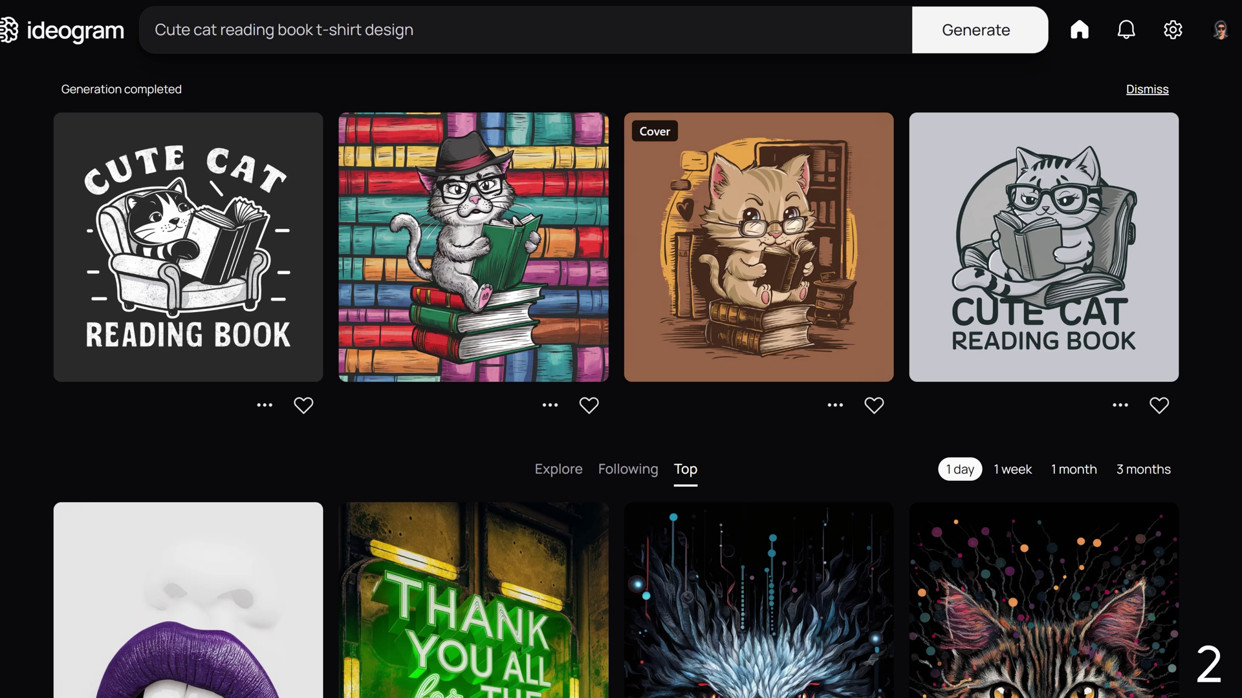
Step: Open the black cat design, expand its Magic Prompt and highlight the 'Cute Cat Reading Book' lettering sentence
{"action": "left_click", "coordinate": [204, 198]}
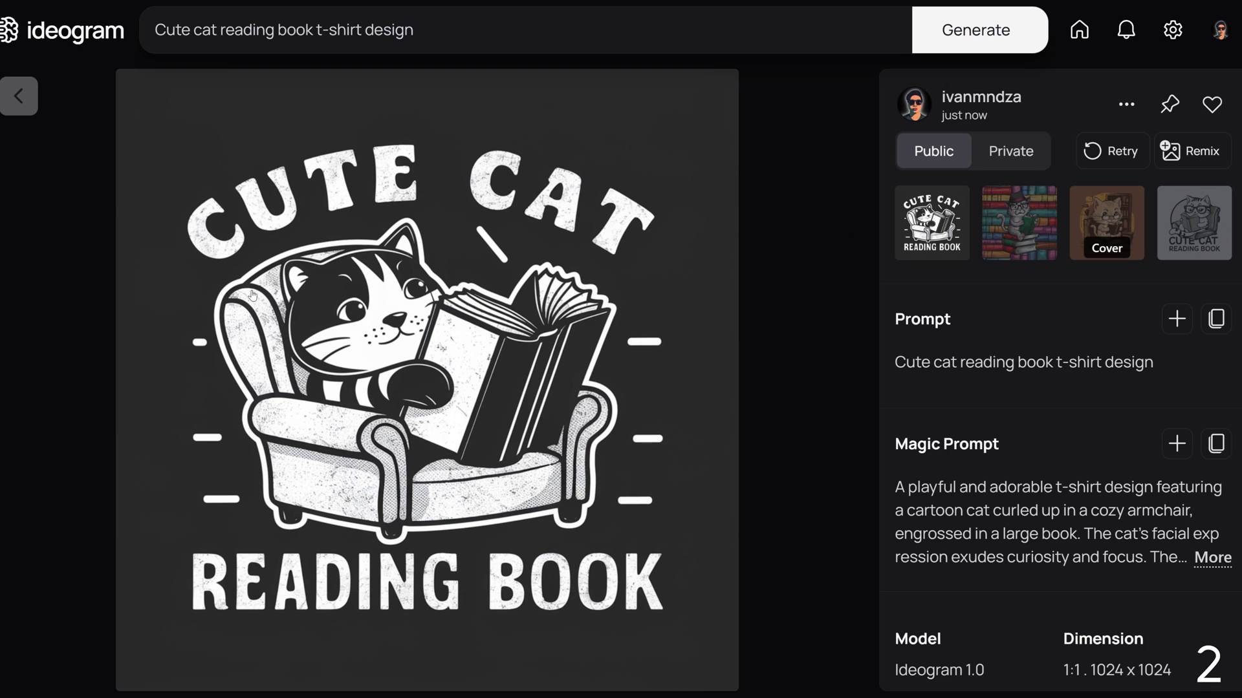
{"action": "left_click", "coordinate": [1213, 558]}
{"action": "scroll", "coordinate": [1061, 388], "scroll_direction": "down", "scroll_amount": 2}
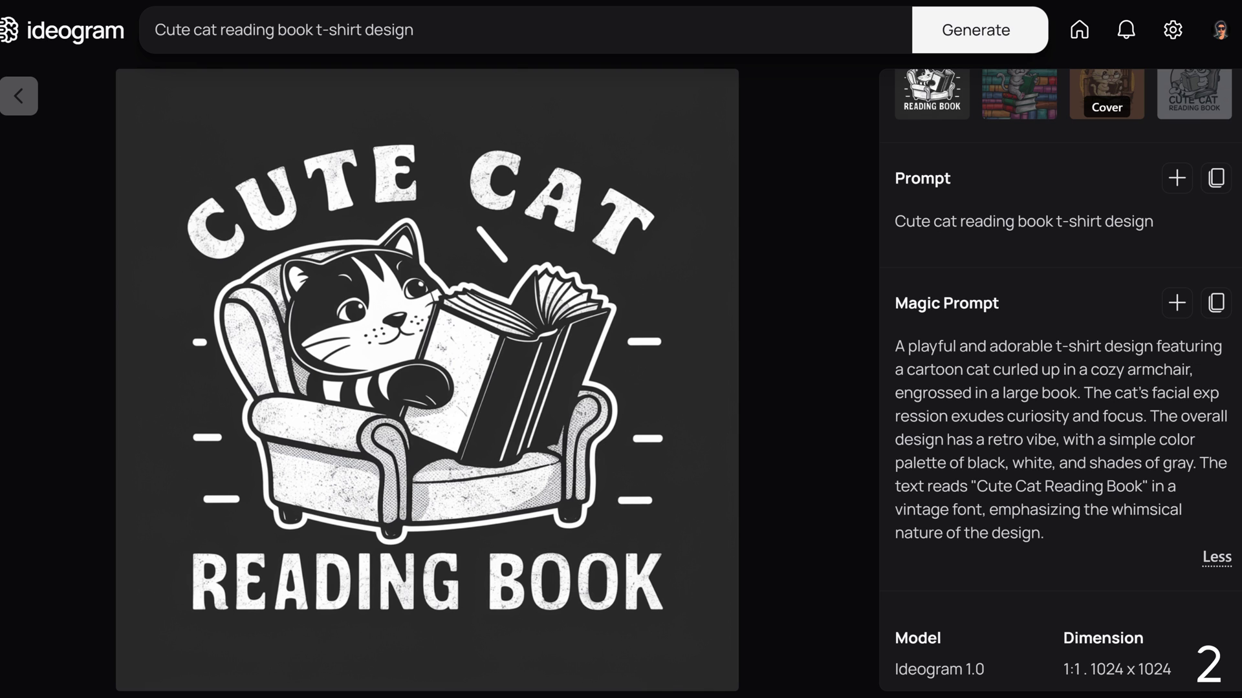
{"action": "left_click_drag", "start_coordinate": [1200, 463], "coordinate": [1148, 486]}
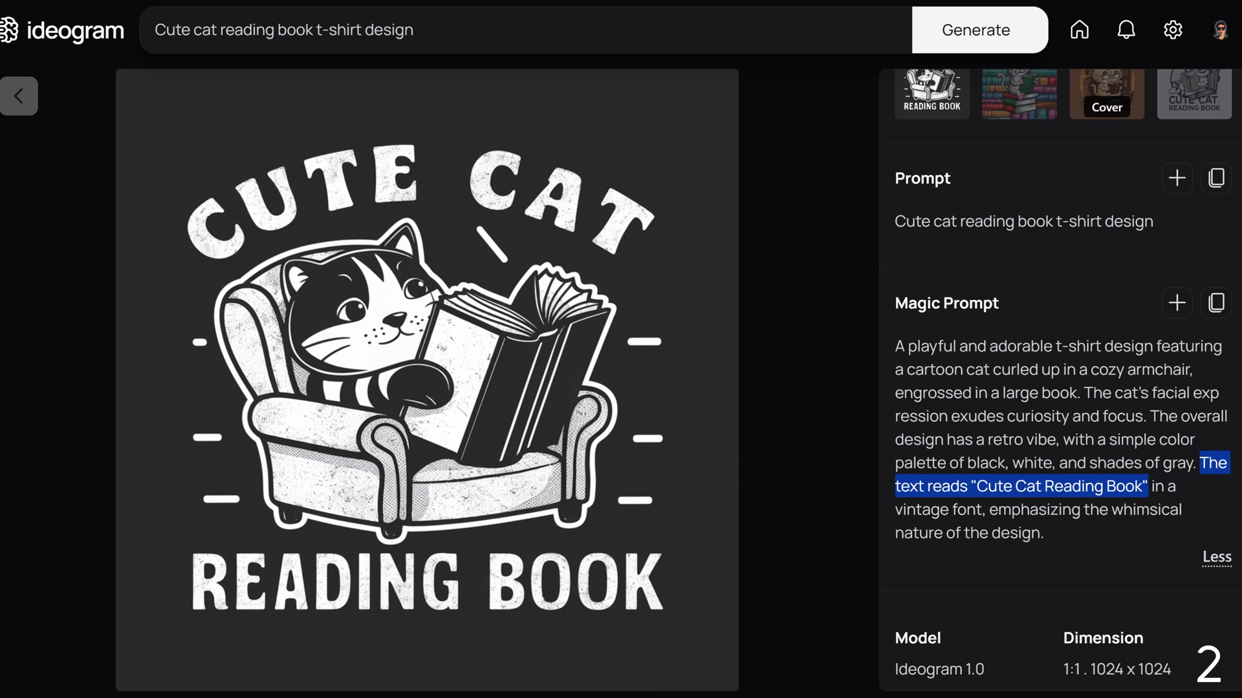
{"action": "left_click_drag", "start_coordinate": [977, 487], "coordinate": [1143, 487]}
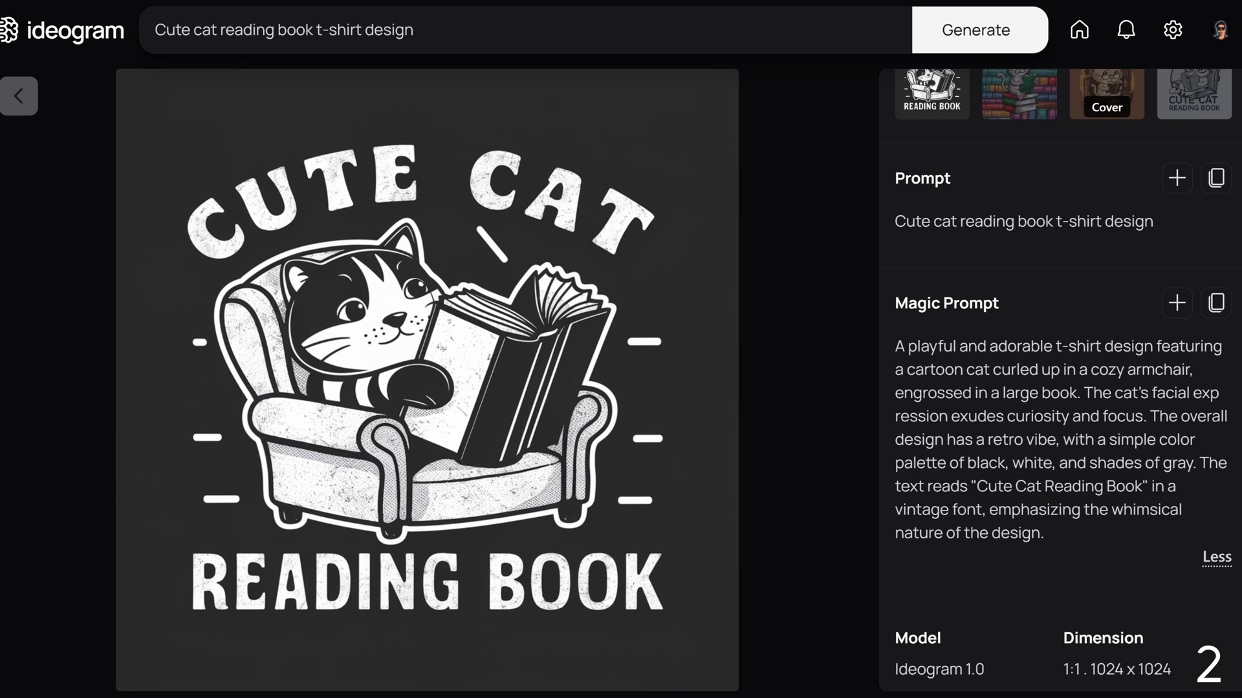
Step: View the colourful cat-on-books, beige cat with glasses, and grey cat designs
{"action": "left_click", "coordinate": [1002, 95]}
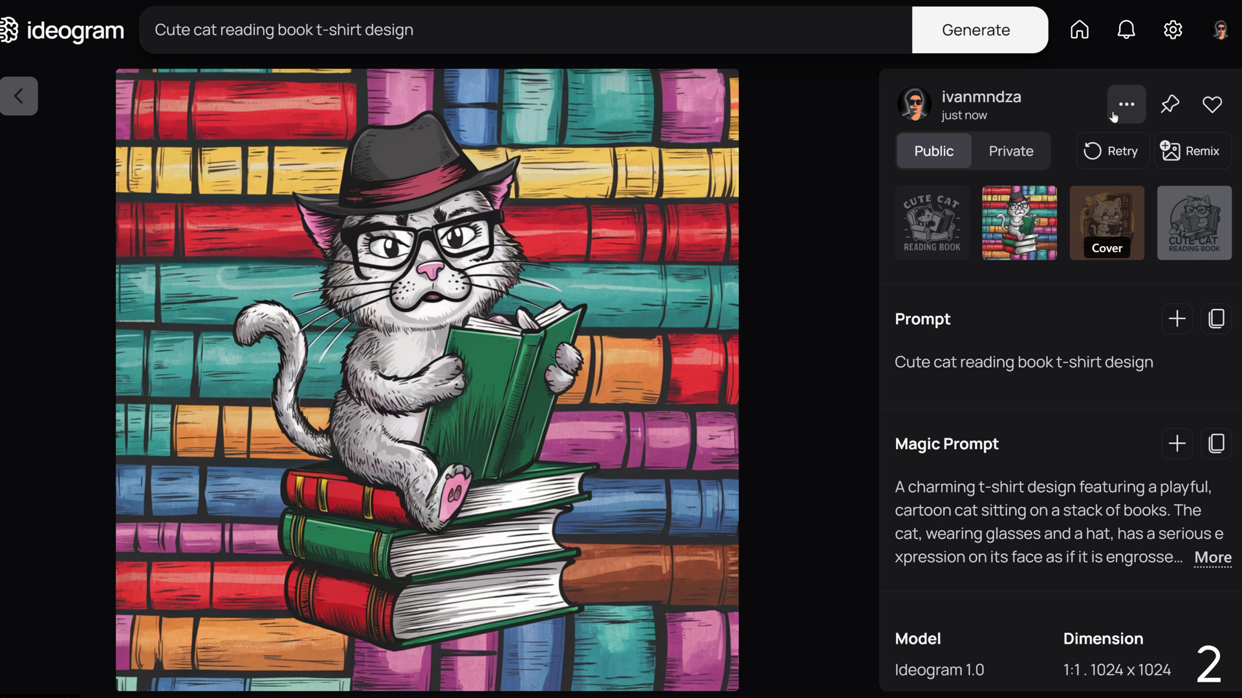
{"action": "left_click", "coordinate": [1111, 221]}
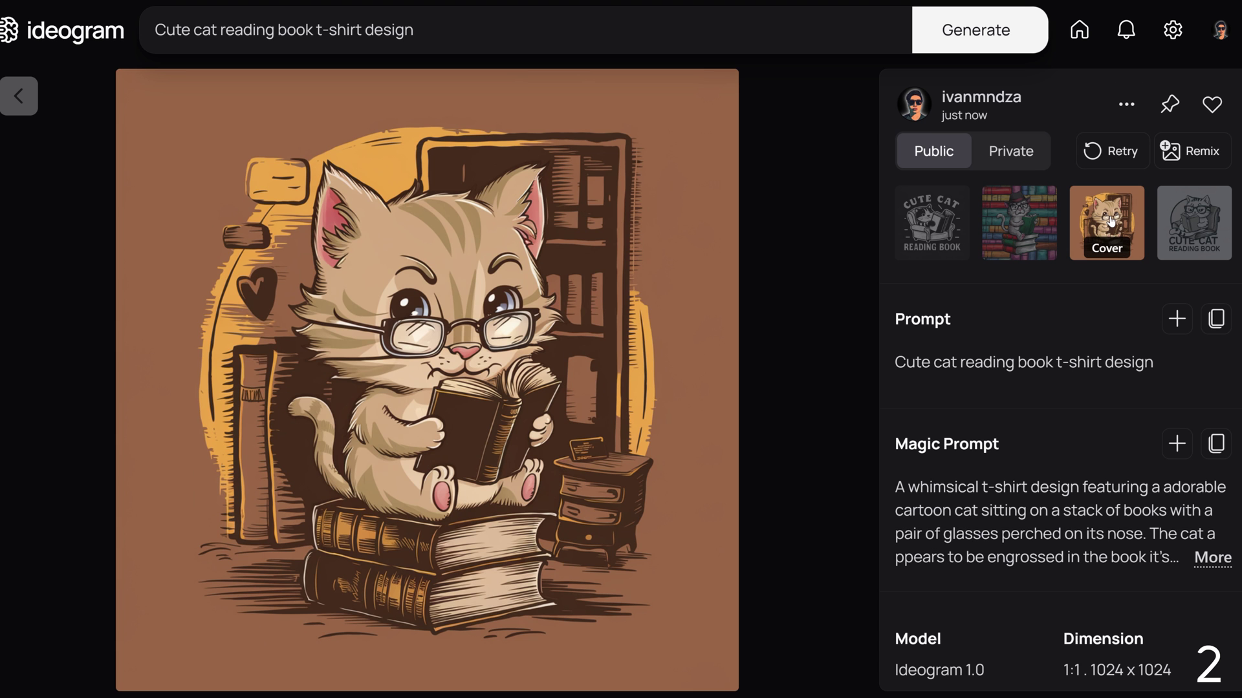
{"action": "left_click", "coordinate": [1192, 218]}
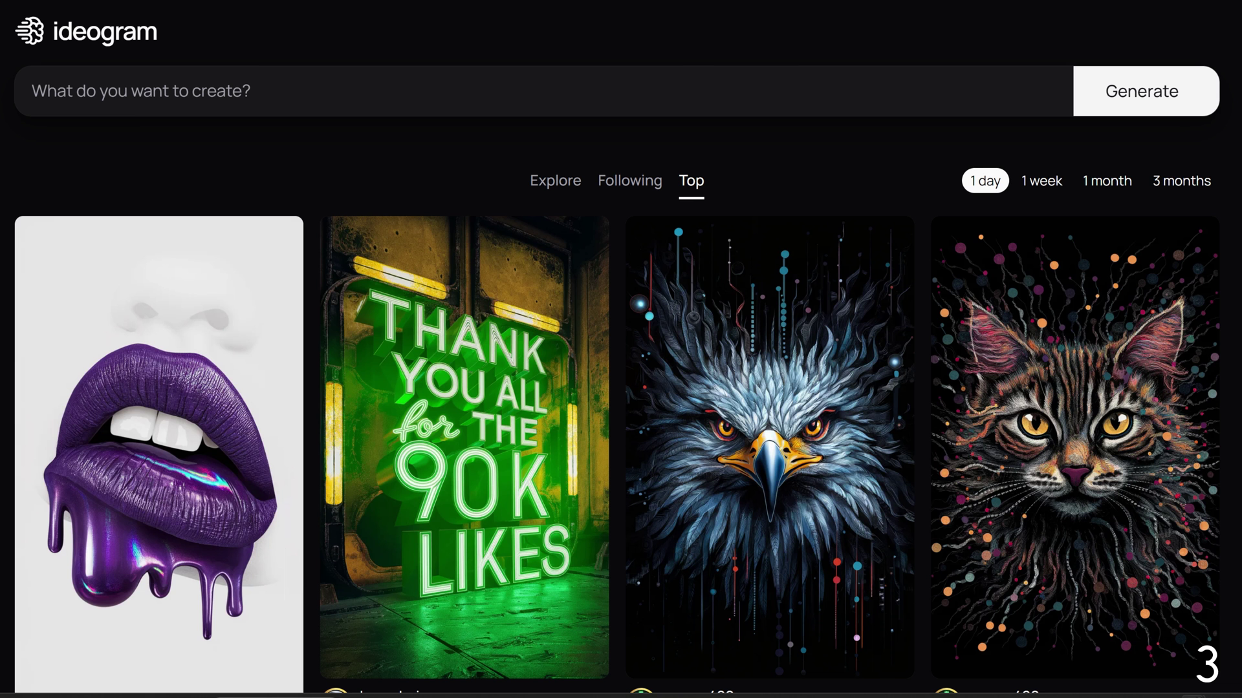
Step: Generate designs from 'Vintage car on beach tshirt design' and open the red car under palm trees
{"action": "left_click", "coordinate": [131, 97]}
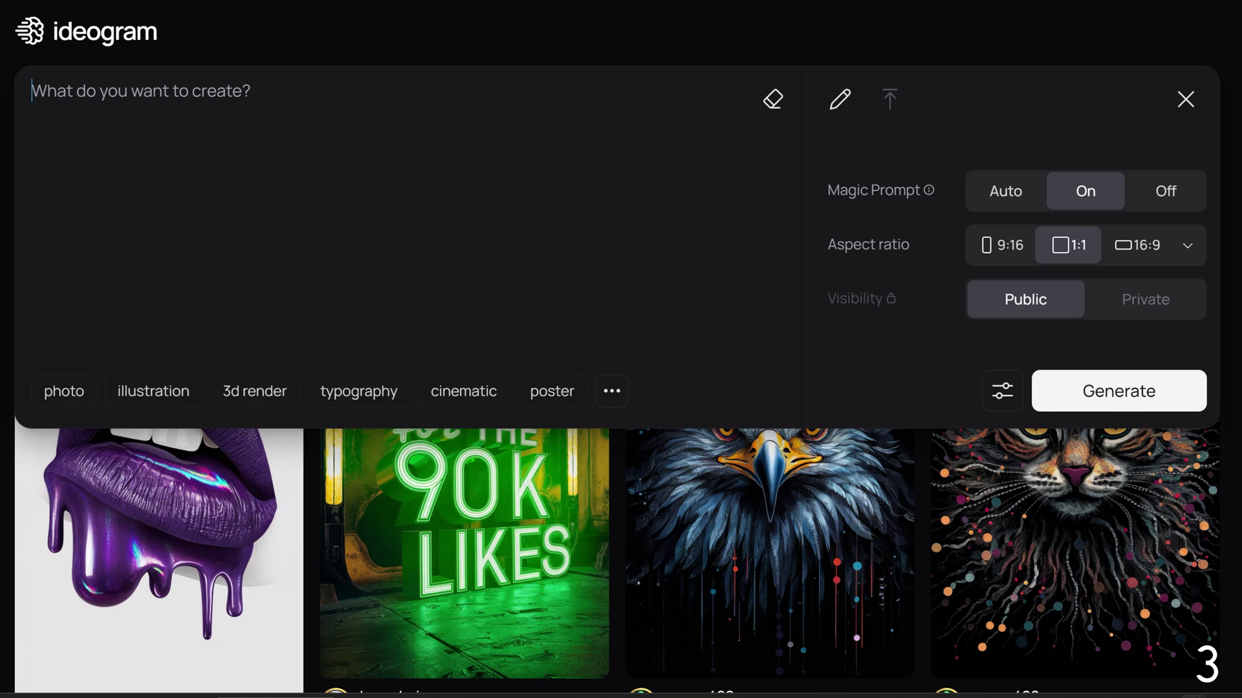
{"action": "type", "text": "Vintage car"}
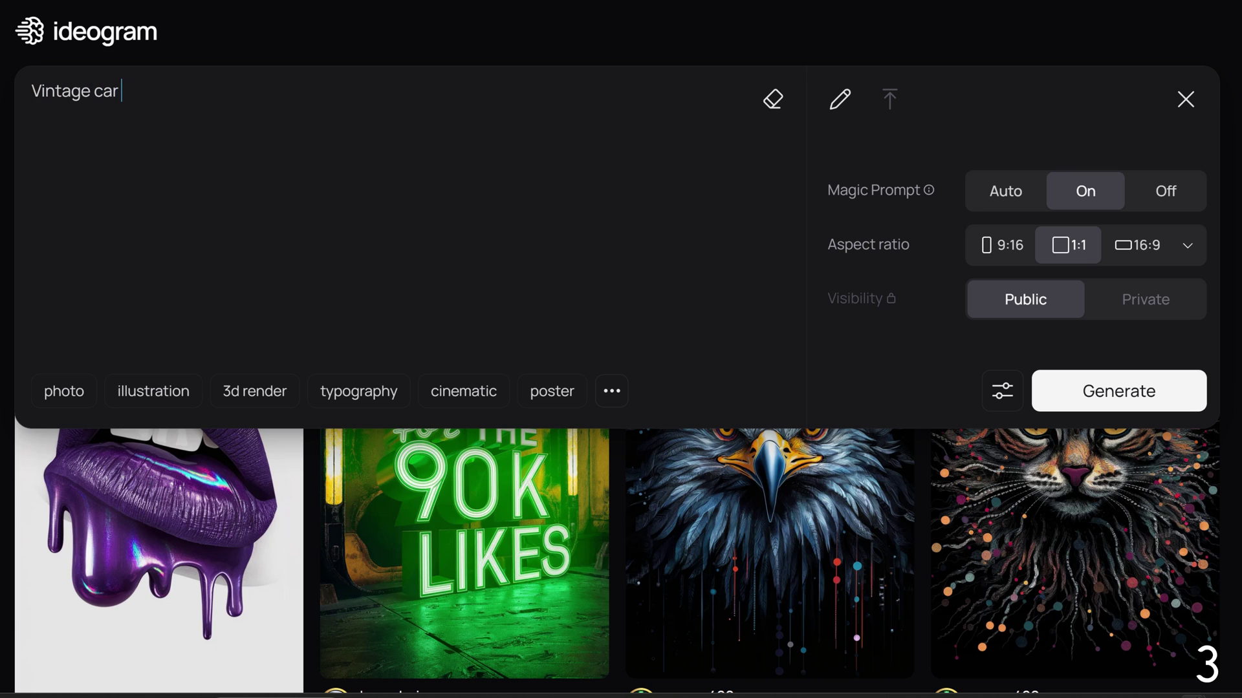
{"action": "type", "text": " on beach tshirt design"}
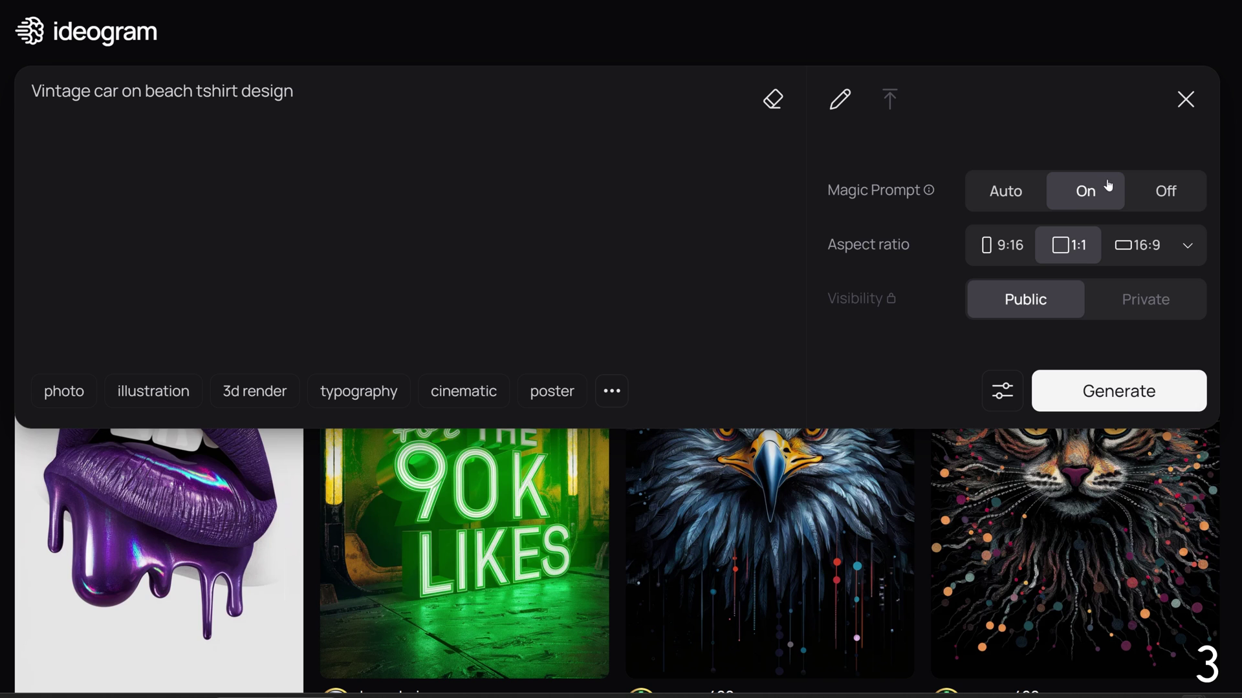
{"action": "left_click", "coordinate": [1119, 391]}
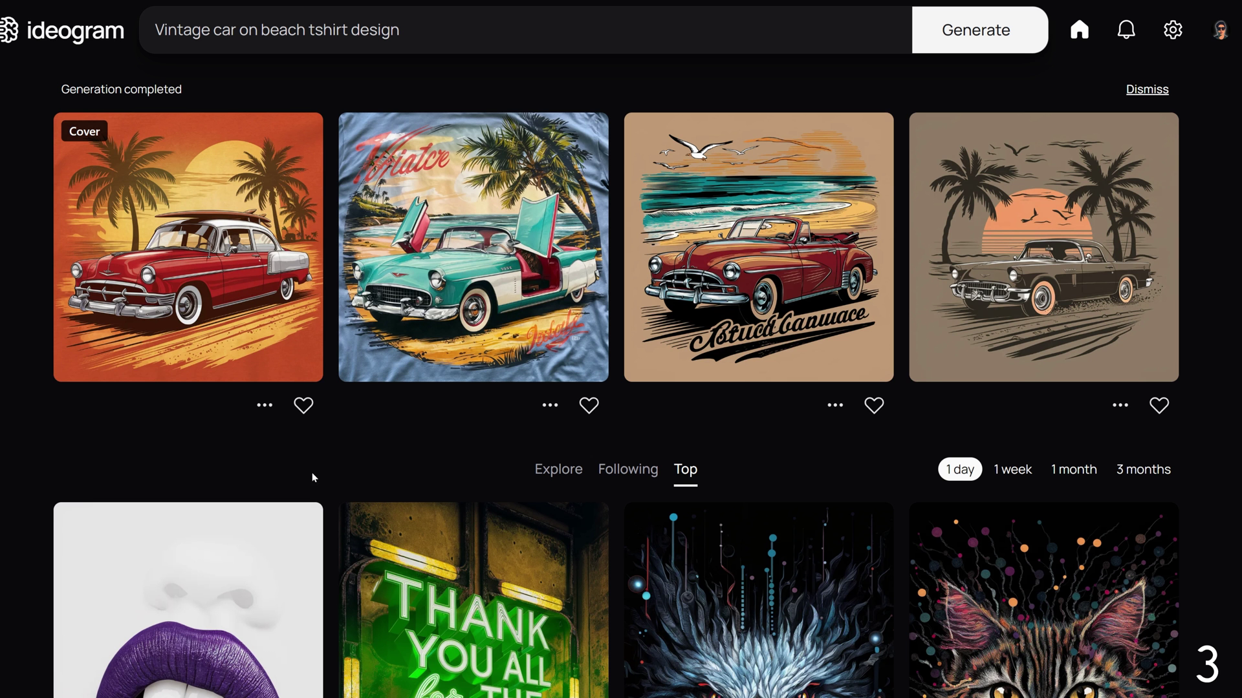
{"action": "left_click", "coordinate": [206, 301]}
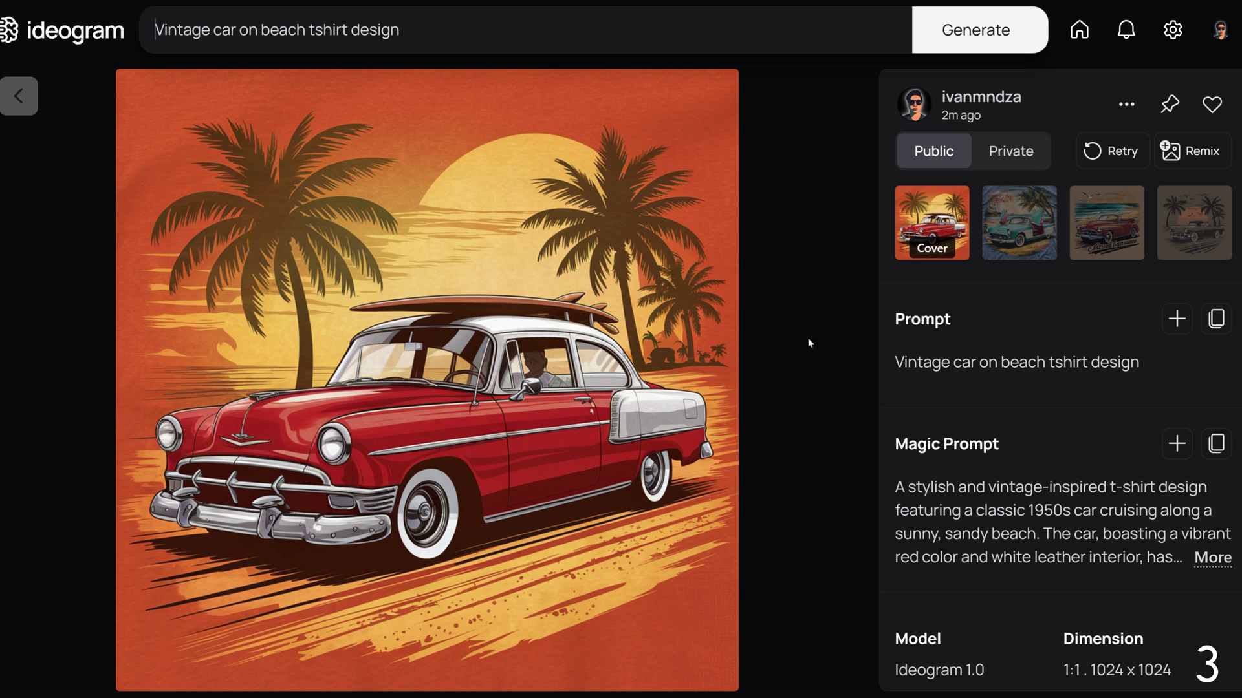
Step: Expand the first vintage car's Magic Prompt and view the teal and red convertible designs
{"action": "scroll", "coordinate": [1205, 464], "scroll_direction": "down", "scroll_amount": 3}
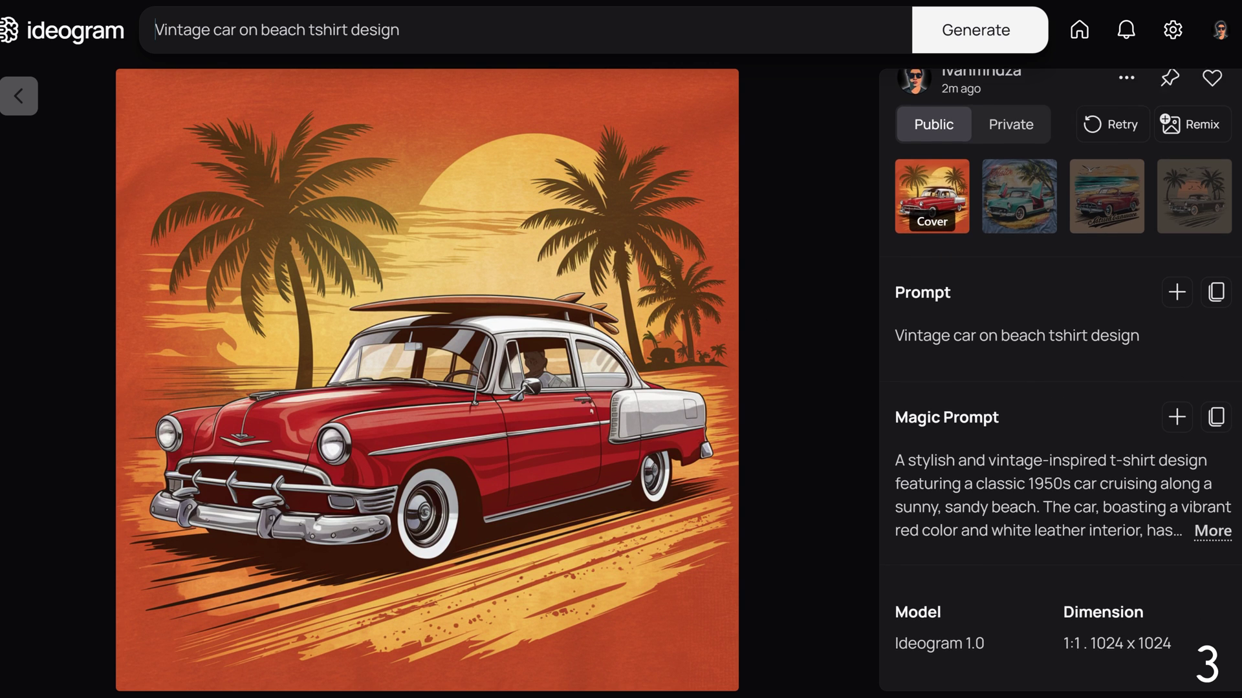
{"action": "left_click", "coordinate": [1204, 464]}
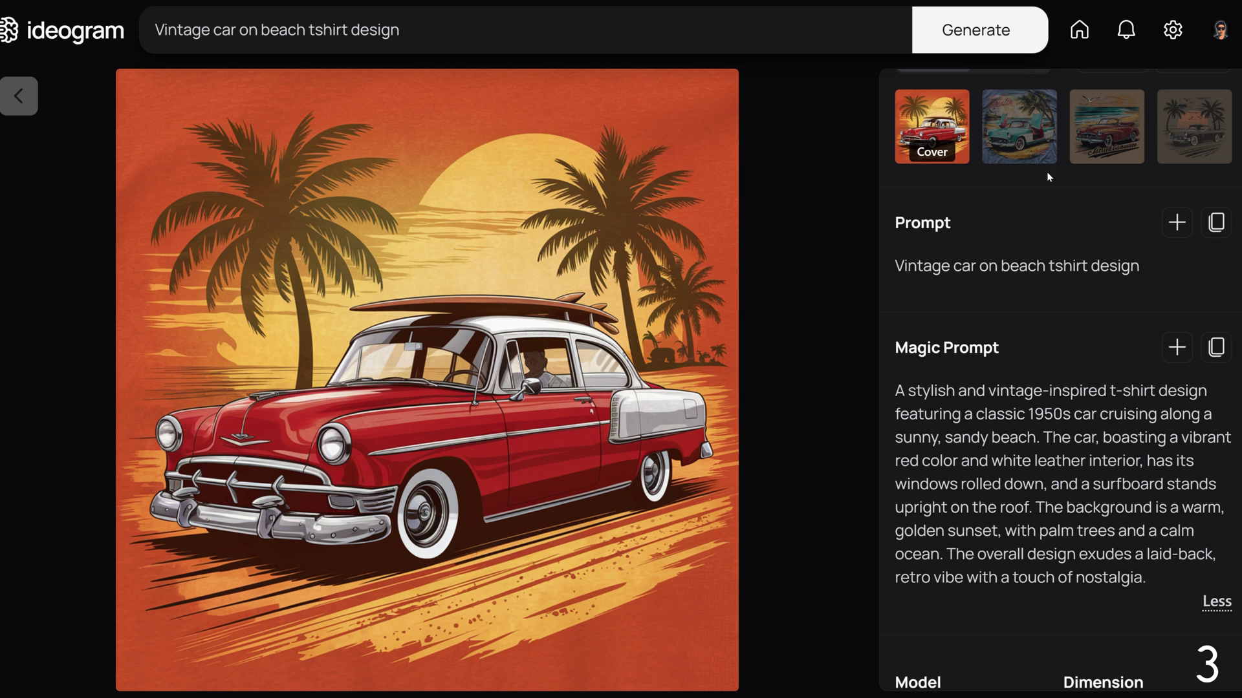
{"action": "left_click", "coordinate": [1011, 147]}
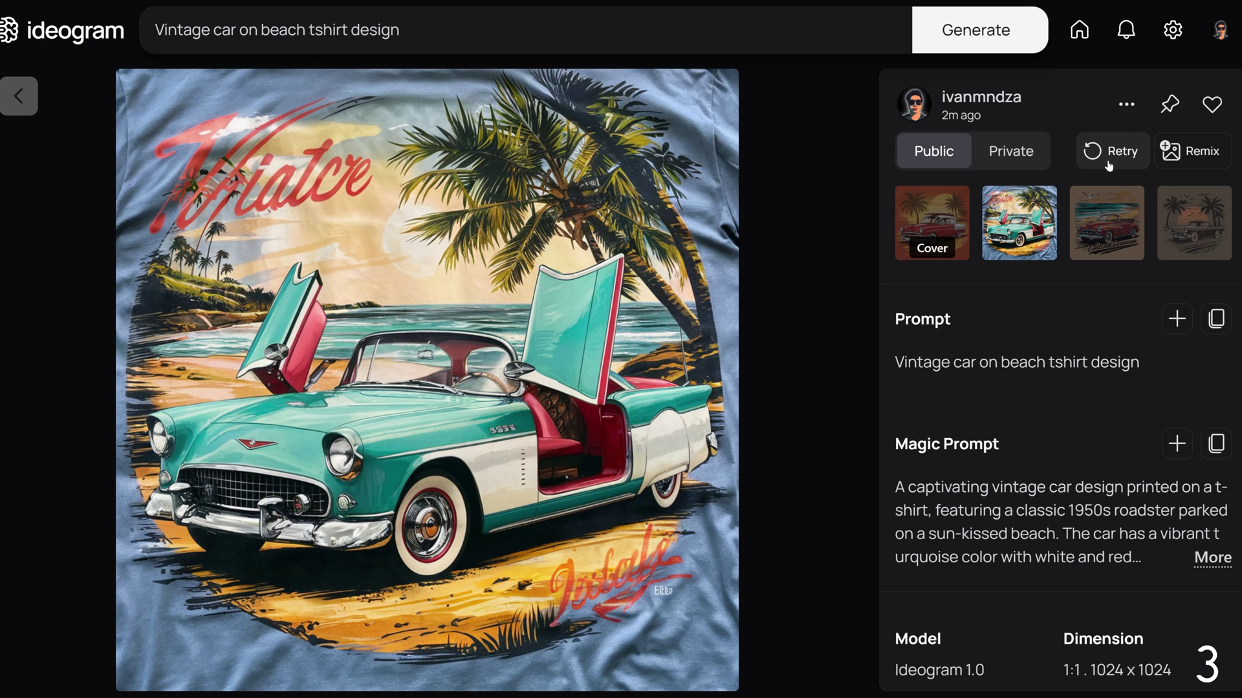
{"action": "left_click", "coordinate": [1107, 220]}
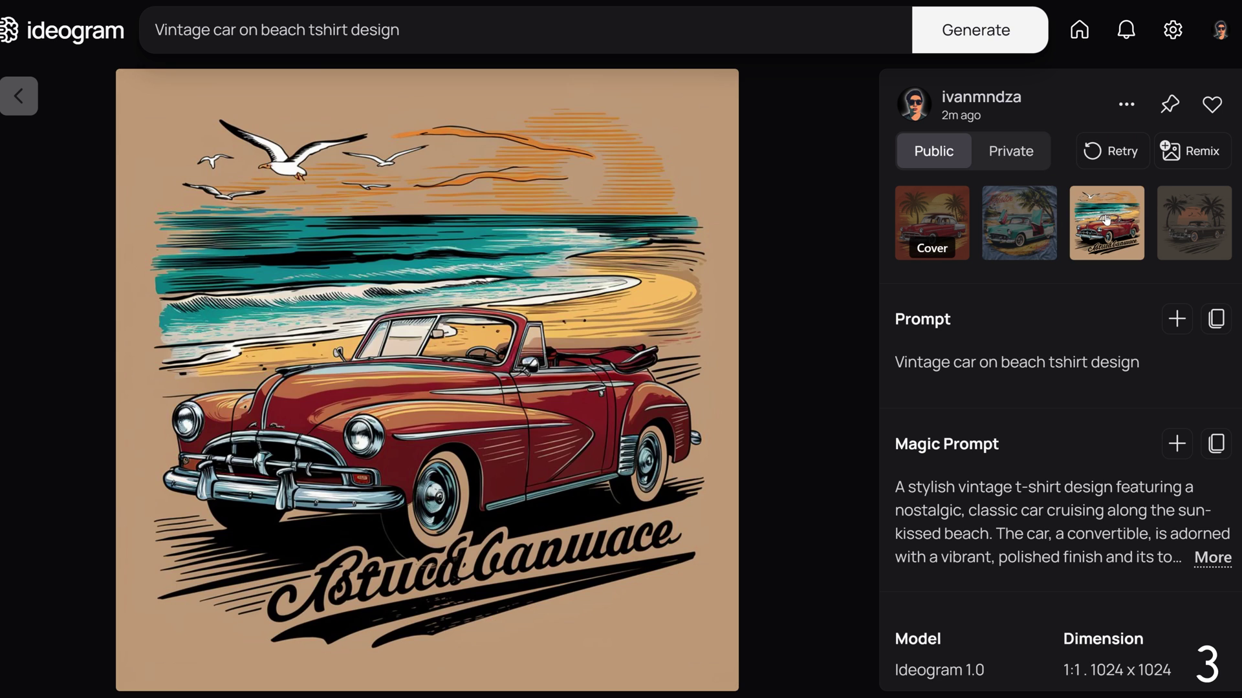
Step: View the dark car under palm trees, then enter 'Monster truck shirt design for kids' as a new prompt
{"action": "left_click", "coordinate": [1172, 229]}
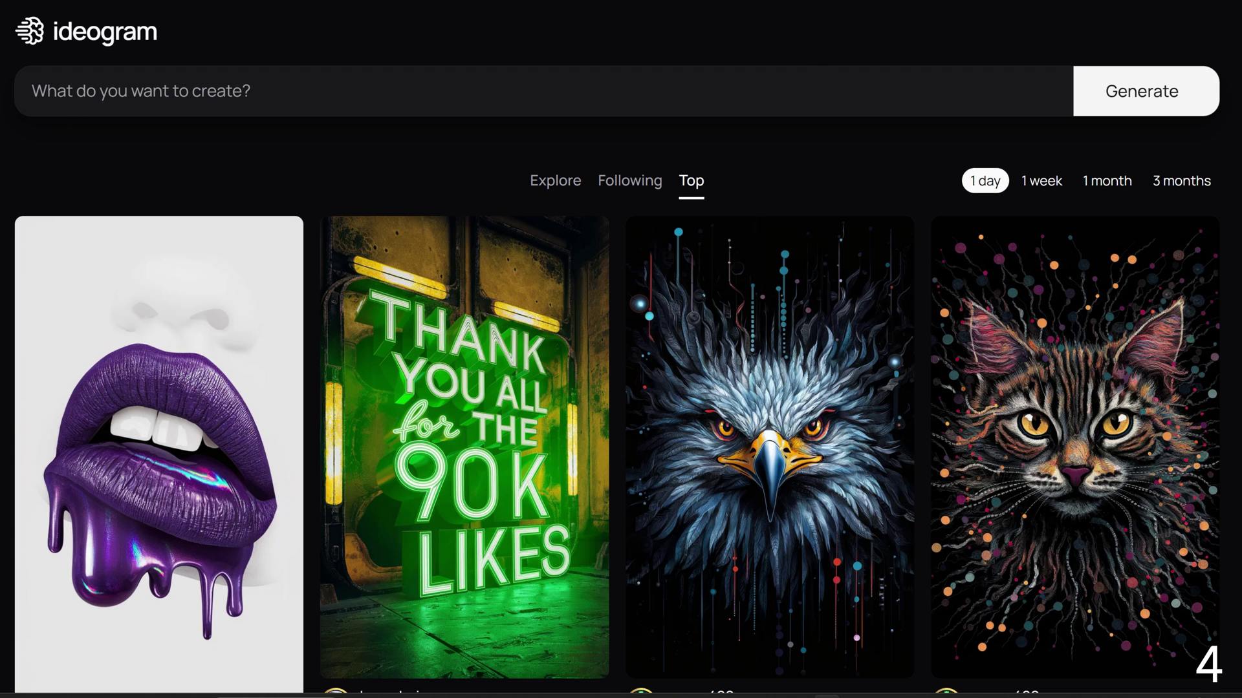
{"action": "left_click", "coordinate": [74, 91]}
{"action": "type", "text": "Mo"}
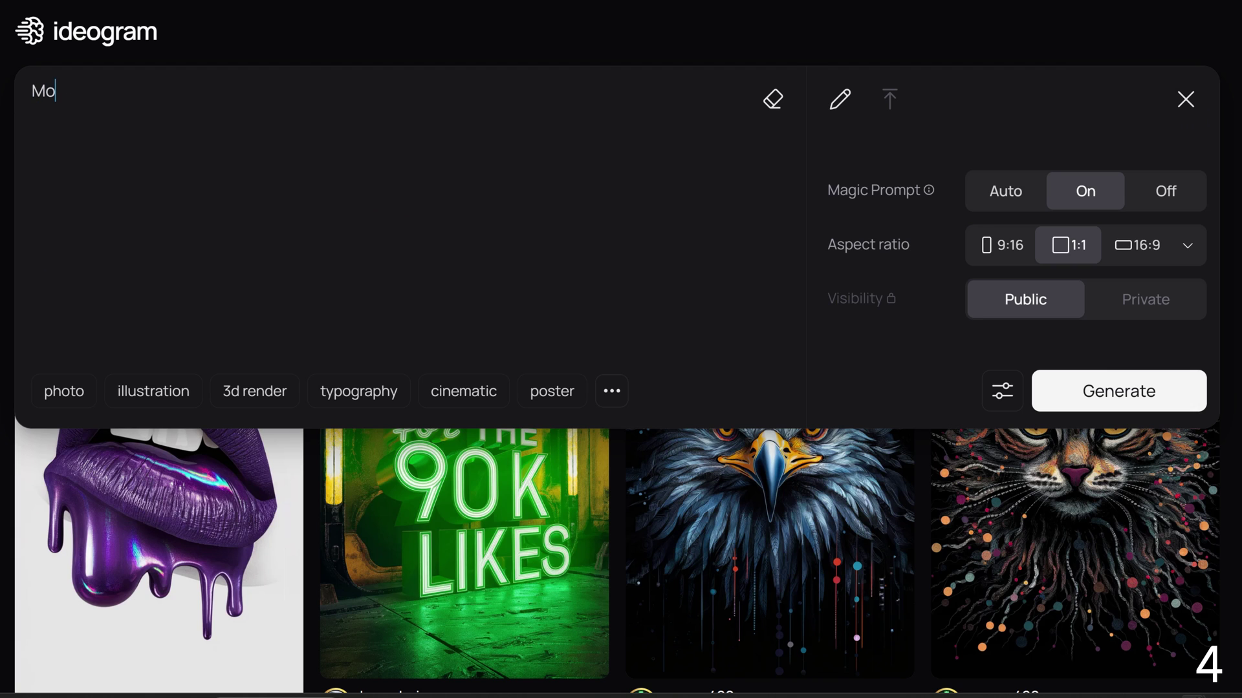
{"action": "type", "text": "nster truck shirt design for ki"}
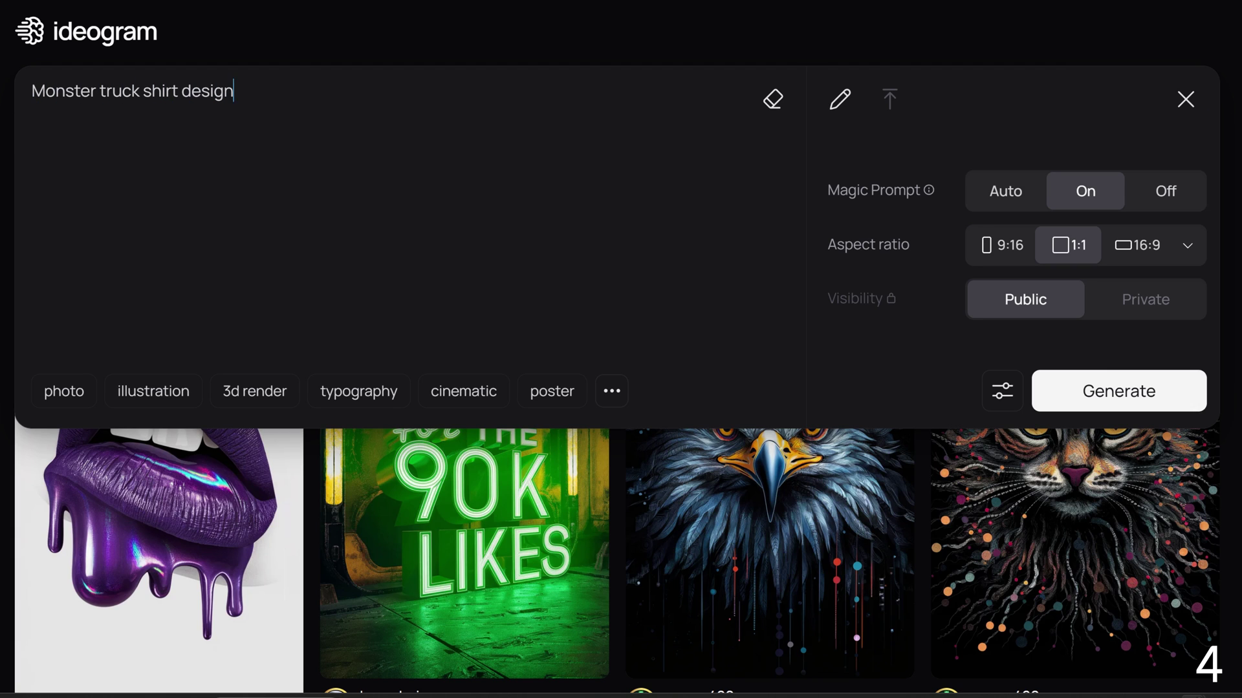
{"action": "type", "text": "ds"}
Step: Generate the monster truck designs and open the Children's Monster Truck result via the red flame truck
{"action": "left_click", "coordinate": [1107, 395]}
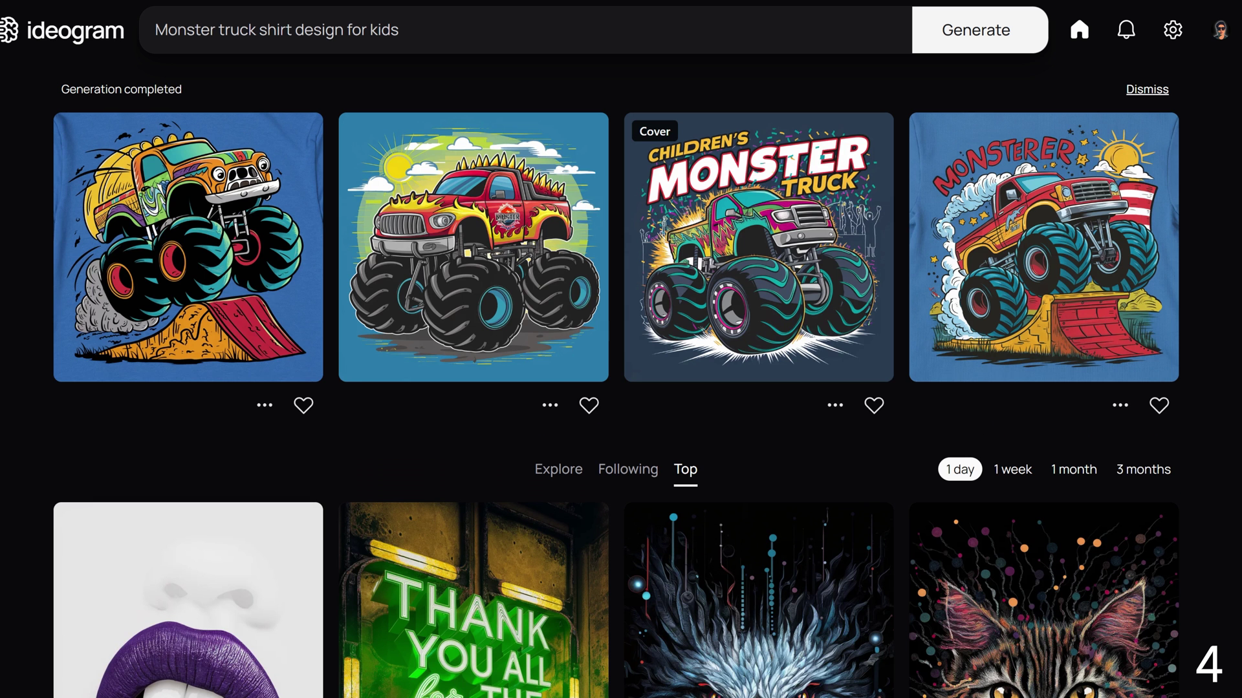
{"action": "left_click", "coordinate": [225, 321]}
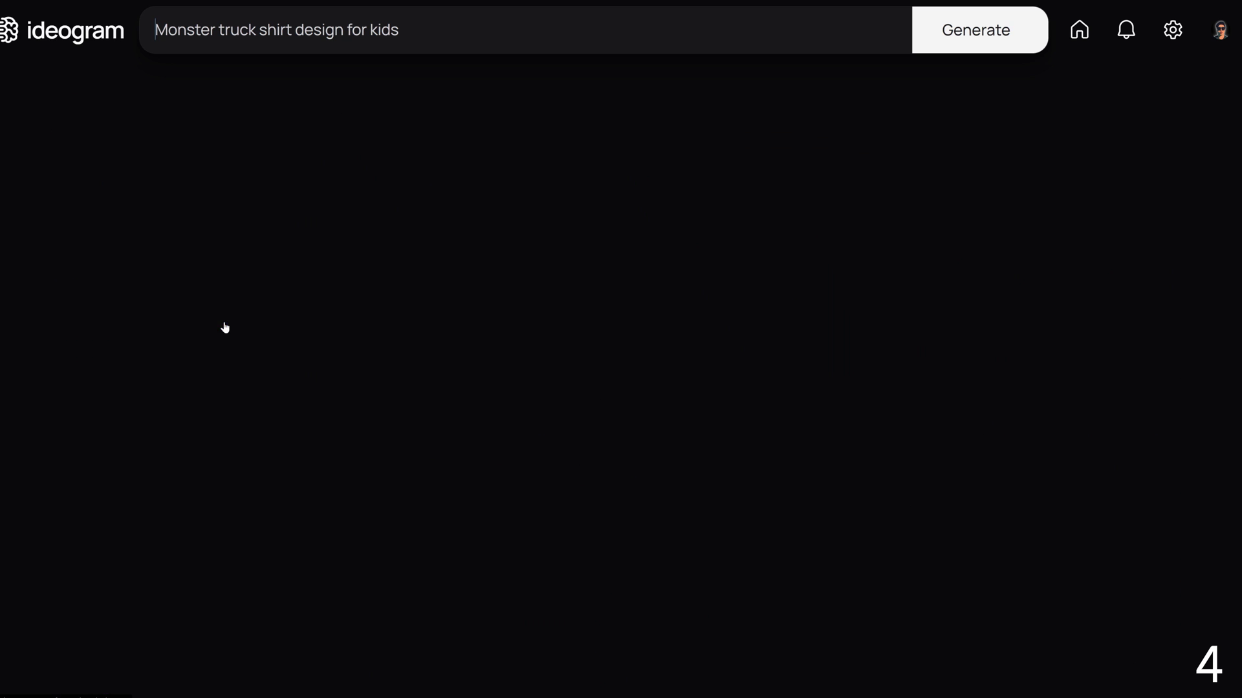
{"action": "left_click", "coordinate": [1020, 224]}
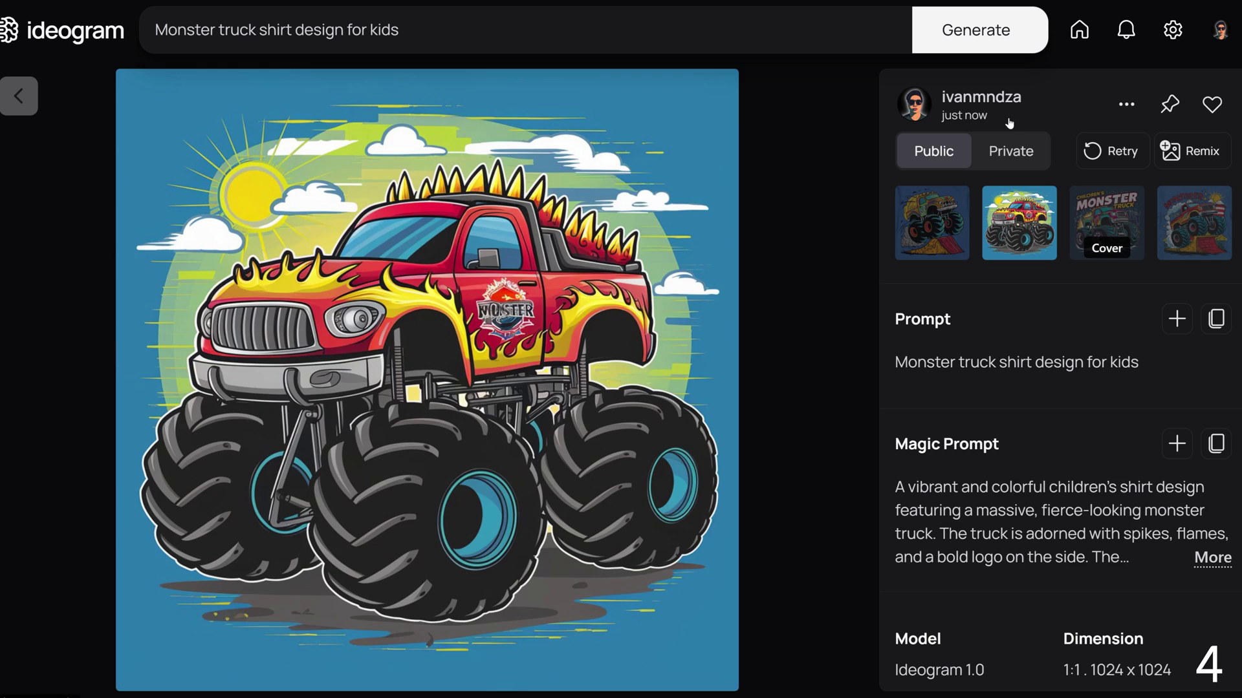
{"action": "left_click", "coordinate": [1115, 208]}
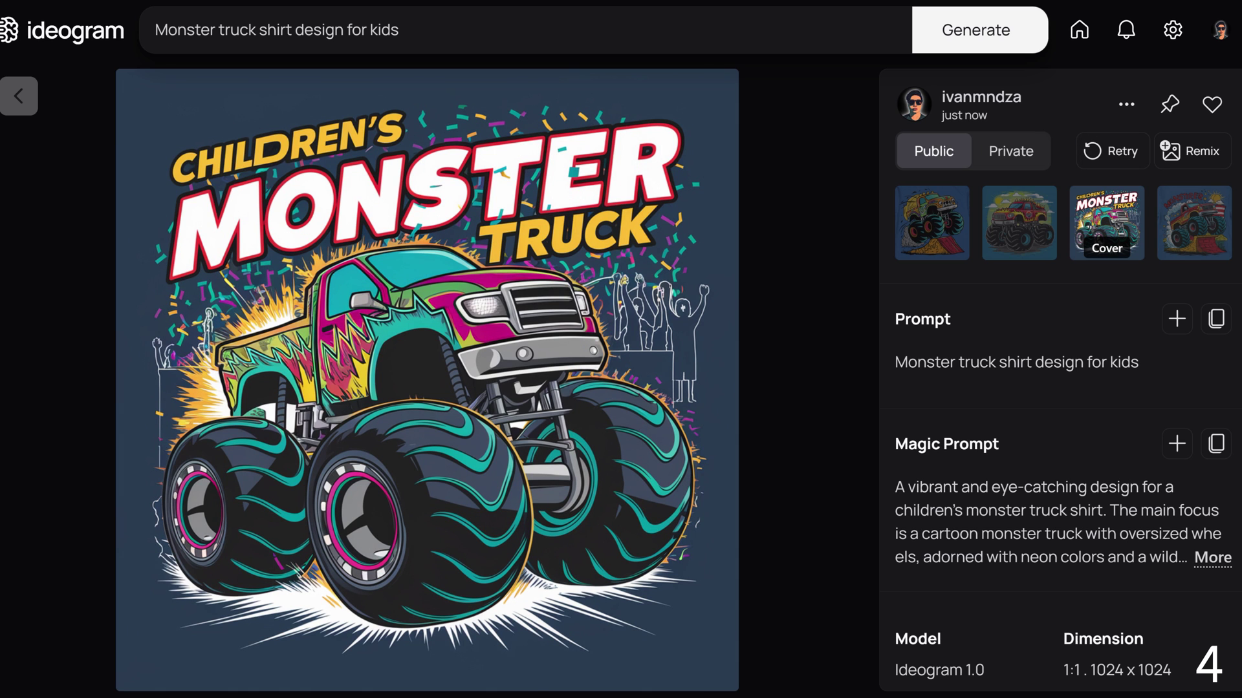
Step: Expand and select the Children's Monster Truck's full Magic Prompt description
{"action": "left_click", "coordinate": [1207, 559]}
{"action": "scroll", "coordinate": [1063, 377], "scroll_direction": "down", "scroll_amount": 3}
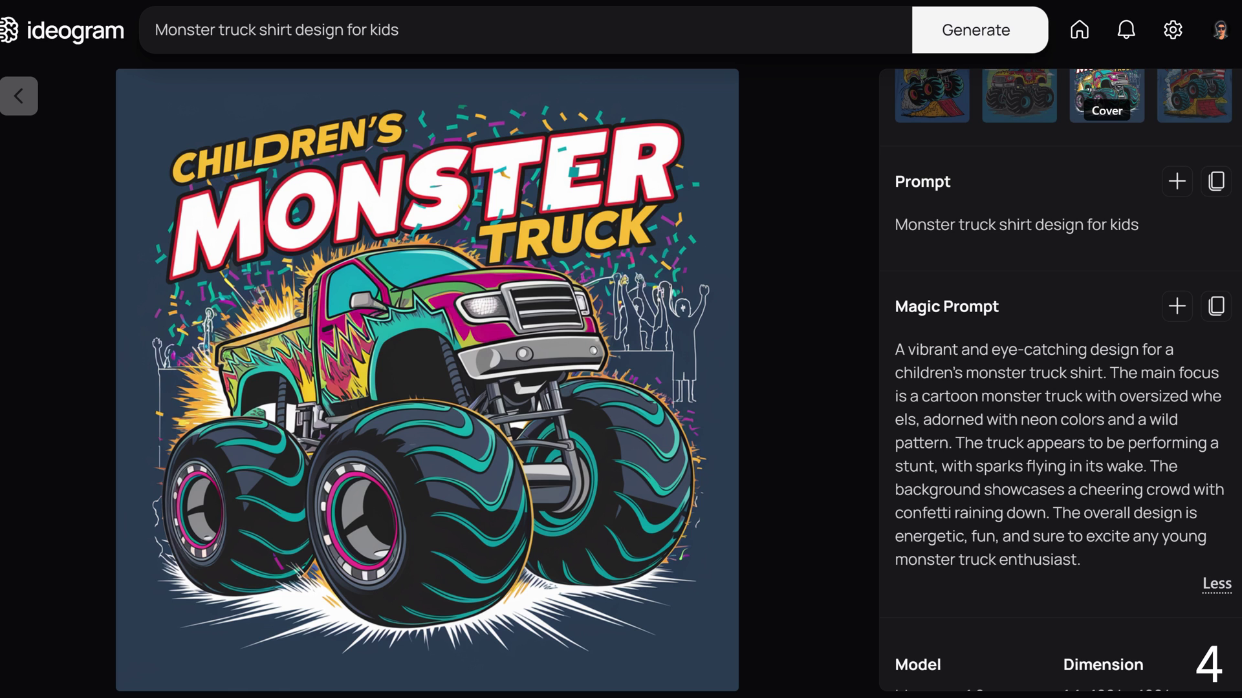
{"action": "left_click_drag", "start_coordinate": [1081, 560], "coordinate": [895, 349]}
{"action": "key", "text": "ctrl+c"}
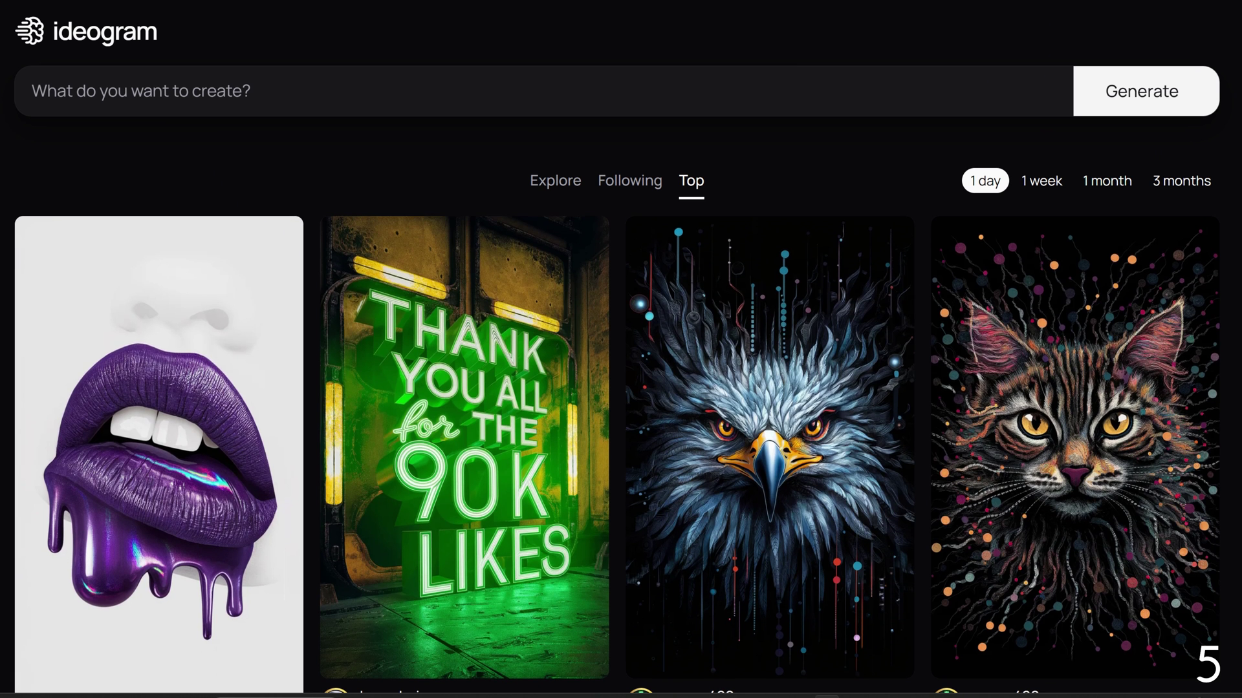
Step: Paste the copied description into a new prompt, inserting 'Text reads: "This Kid Loves Monster Trucks"'
{"action": "left_click", "coordinate": [31, 91]}
{"action": "key", "text": "ctrl+v"}
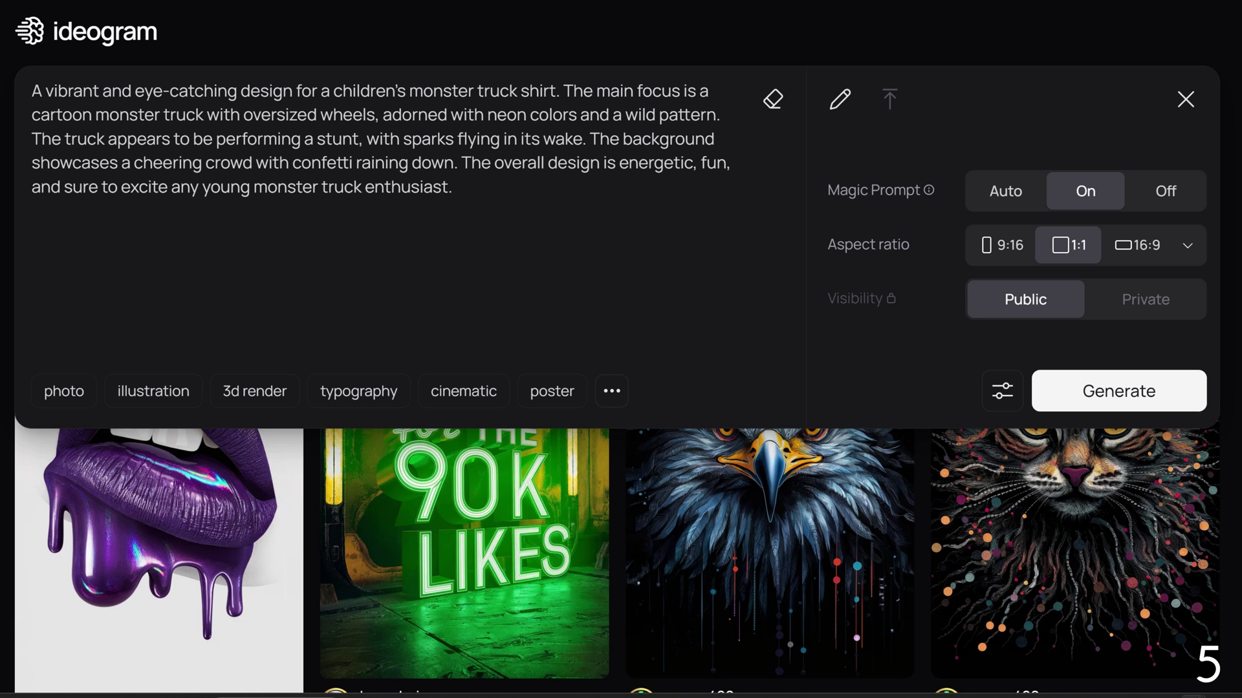
{"action": "left_click", "coordinate": [561, 90]}
{"action": "type", "text": "Text rea"}
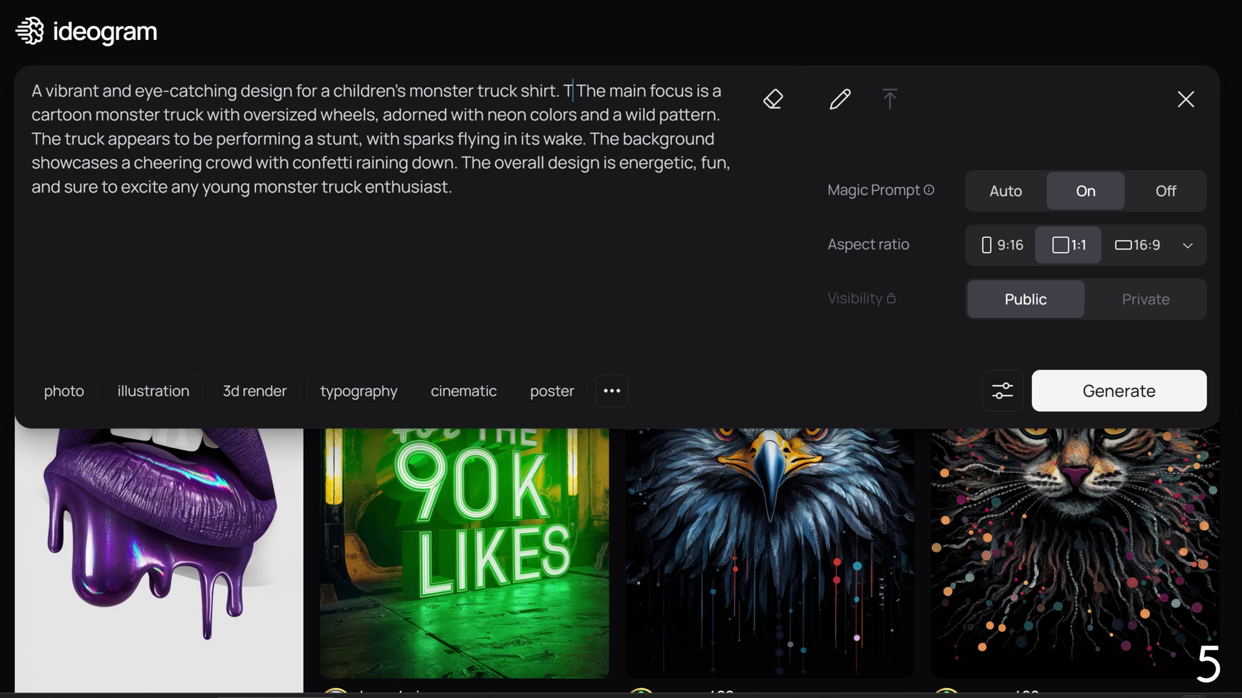
{"action": "type", "text": "ds: \"This K"}
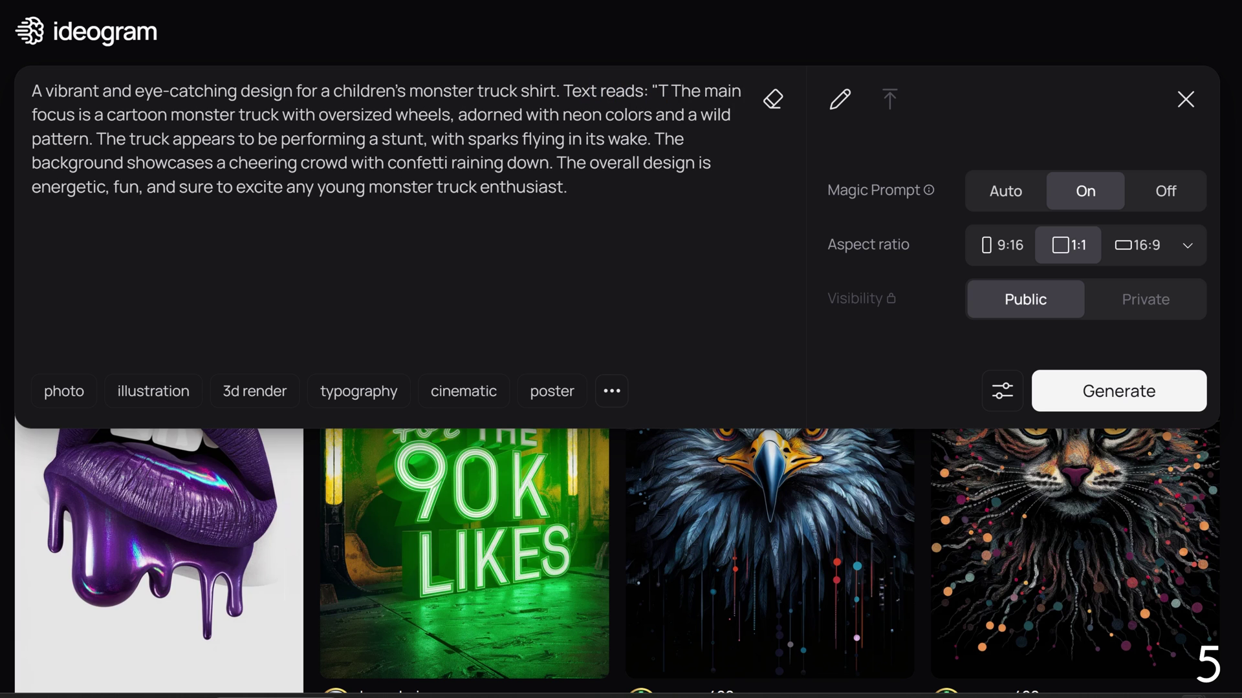
{"action": "type", "text": "id Loves Monster Trucks"}
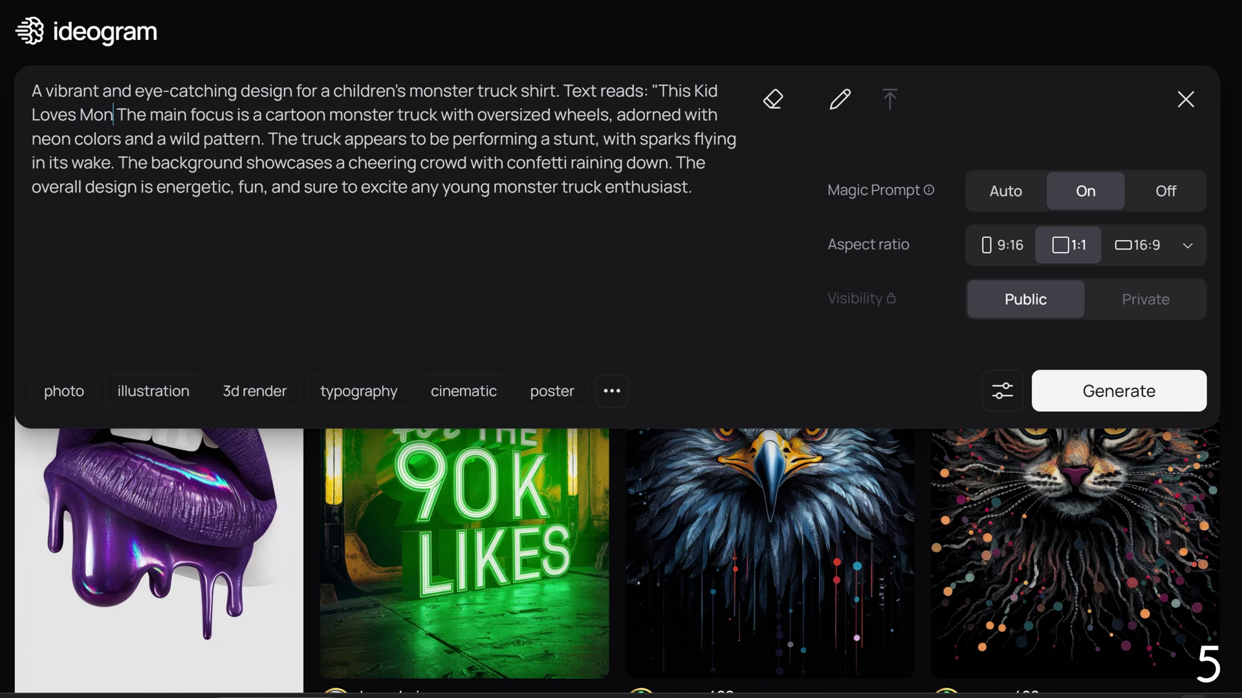
{"action": "type", "text": "\""}
Step: Repeat the Text reads phrase at the prompt's end, turn Magic Prompt off, and generate
{"action": "key", "text": "ctrl+shift+Left"}
{"action": "key", "text": "ctrl+shift+Left"}
{"action": "key", "text": "ctrl+shift+Left"}
{"action": "key", "text": "ctrl+shift+Left"}
{"action": "key", "text": "ctrl+shift+Left"}
{"action": "key", "text": "ctrl+shift+Left"}
{"action": "key", "text": "ctrl+shift+Left"}
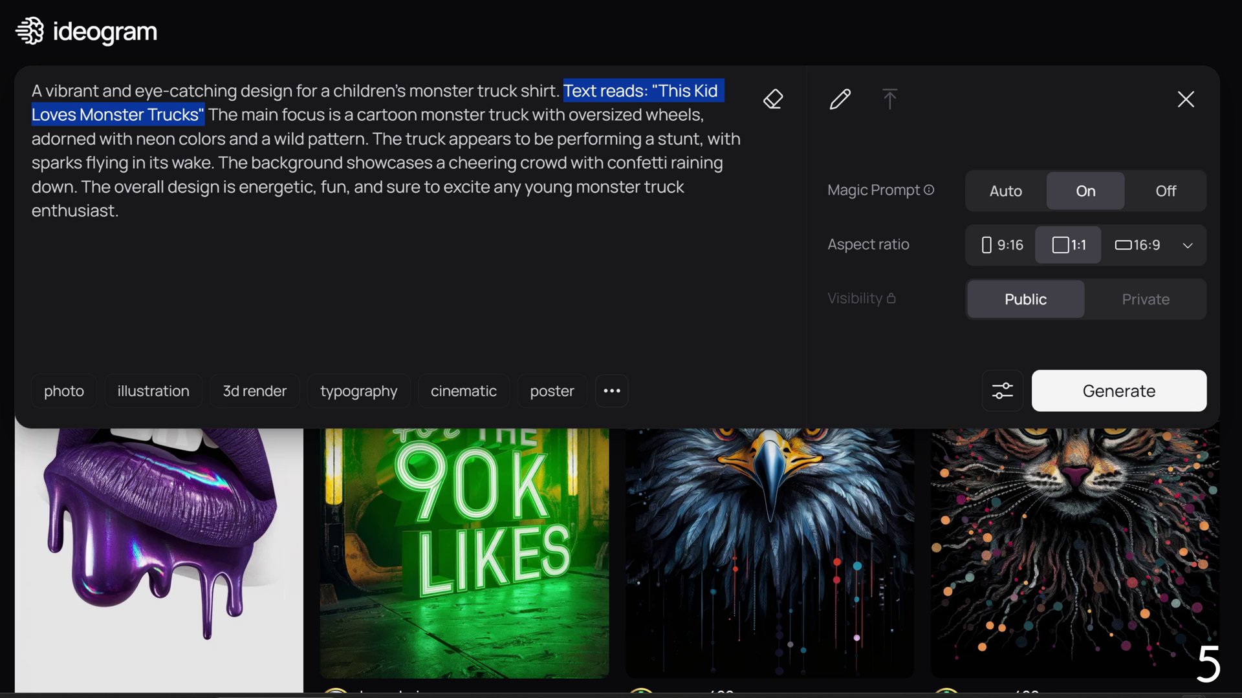
{"action": "key", "text": "ctrl+c"}
{"action": "key", "text": "ctrl+End"}
{"action": "key", "text": "ctrl+v"}
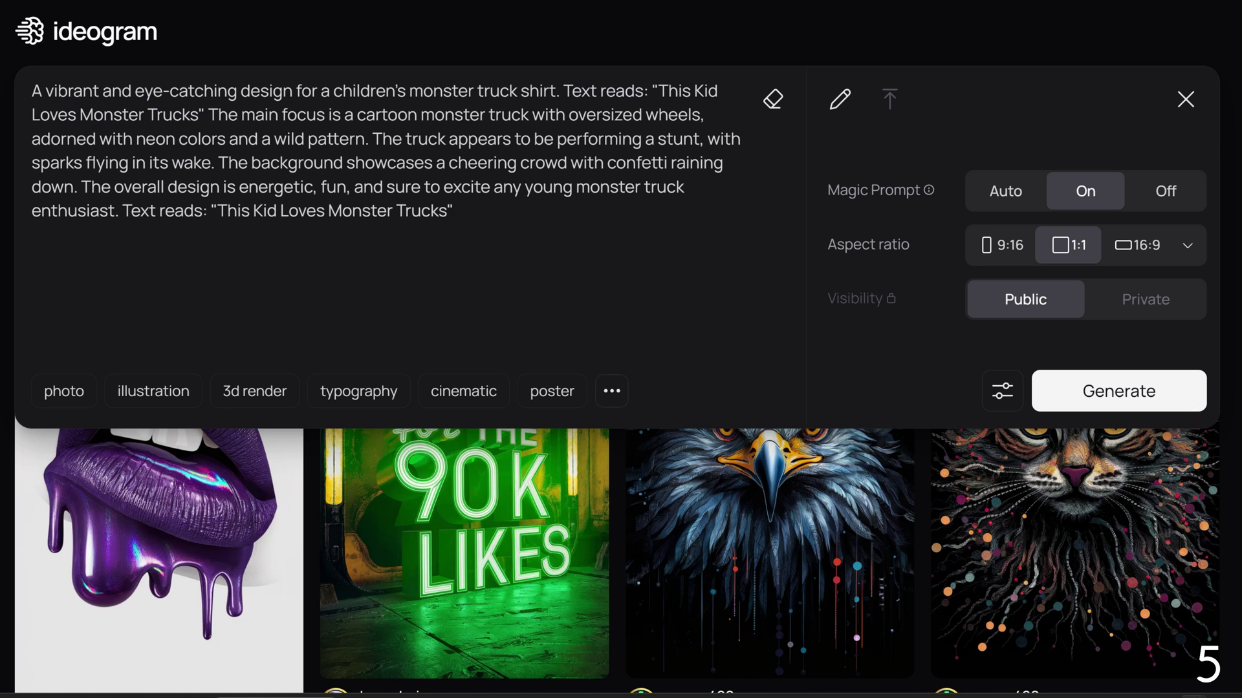
{"action": "left_click", "coordinate": [1165, 191]}
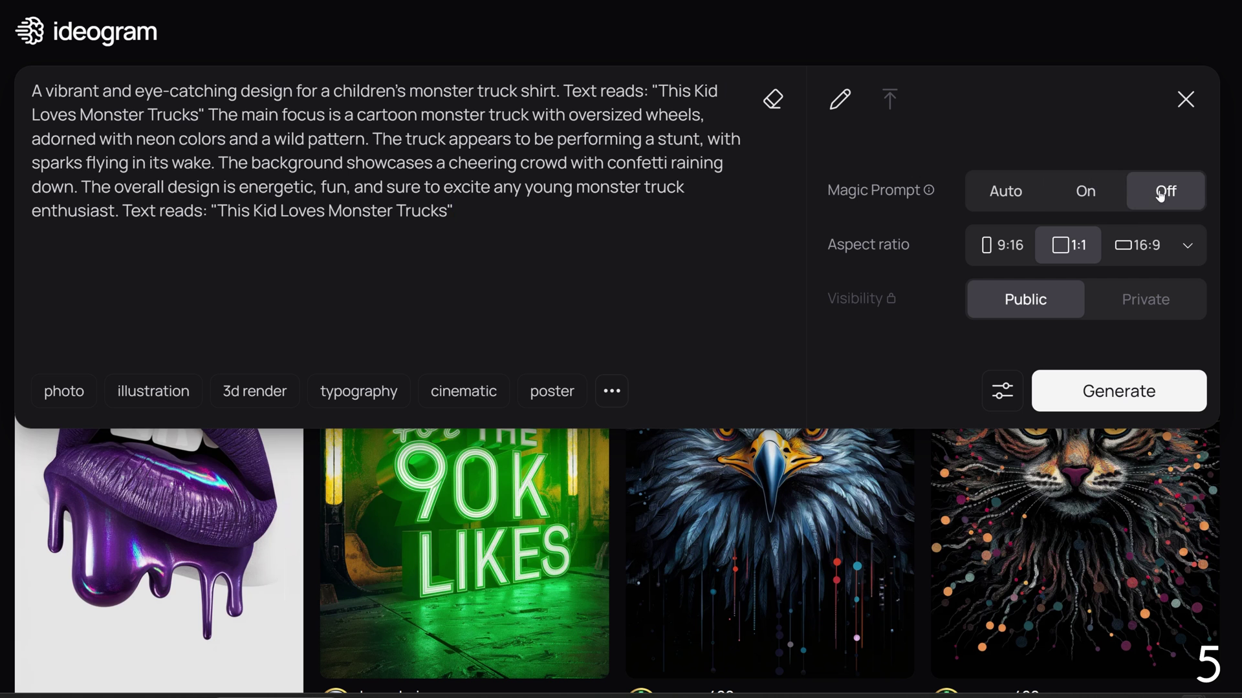
{"action": "left_click", "coordinate": [1117, 406]}
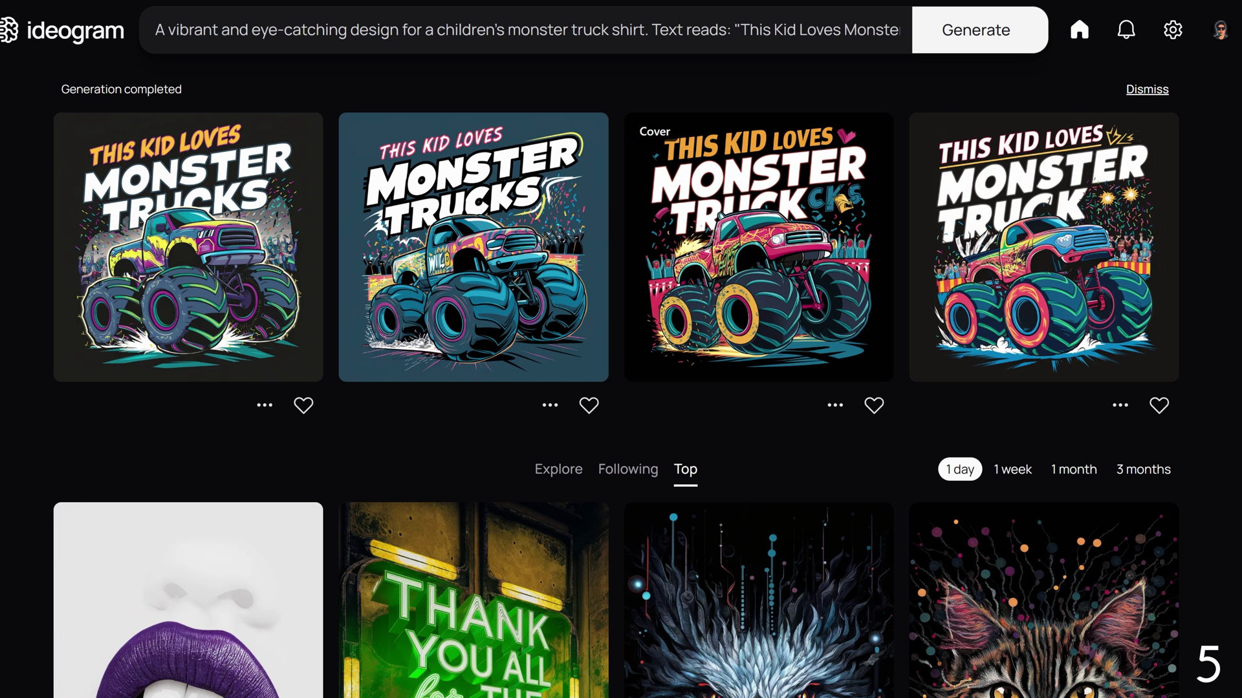
Step: Open the first 'This Kid Loves Monster Trucks' design and view the second, pink-truck third and fourth
{"action": "left_click", "coordinate": [269, 261]}
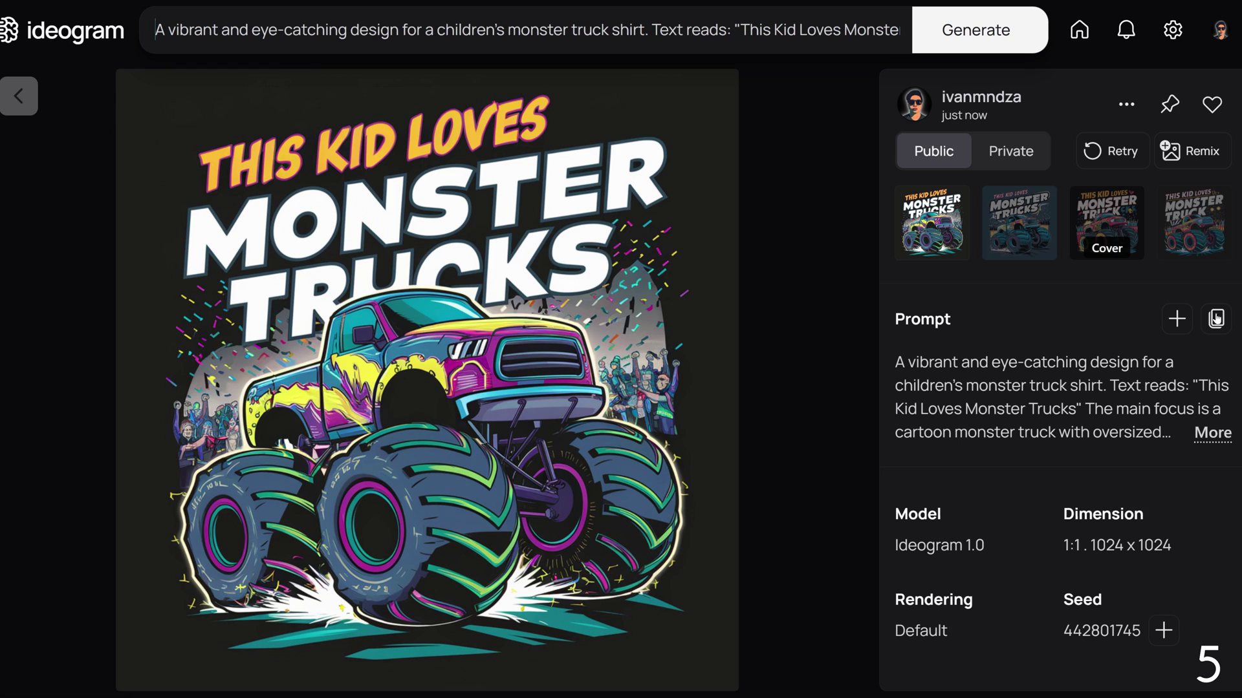
{"action": "left_click", "coordinate": [1023, 227]}
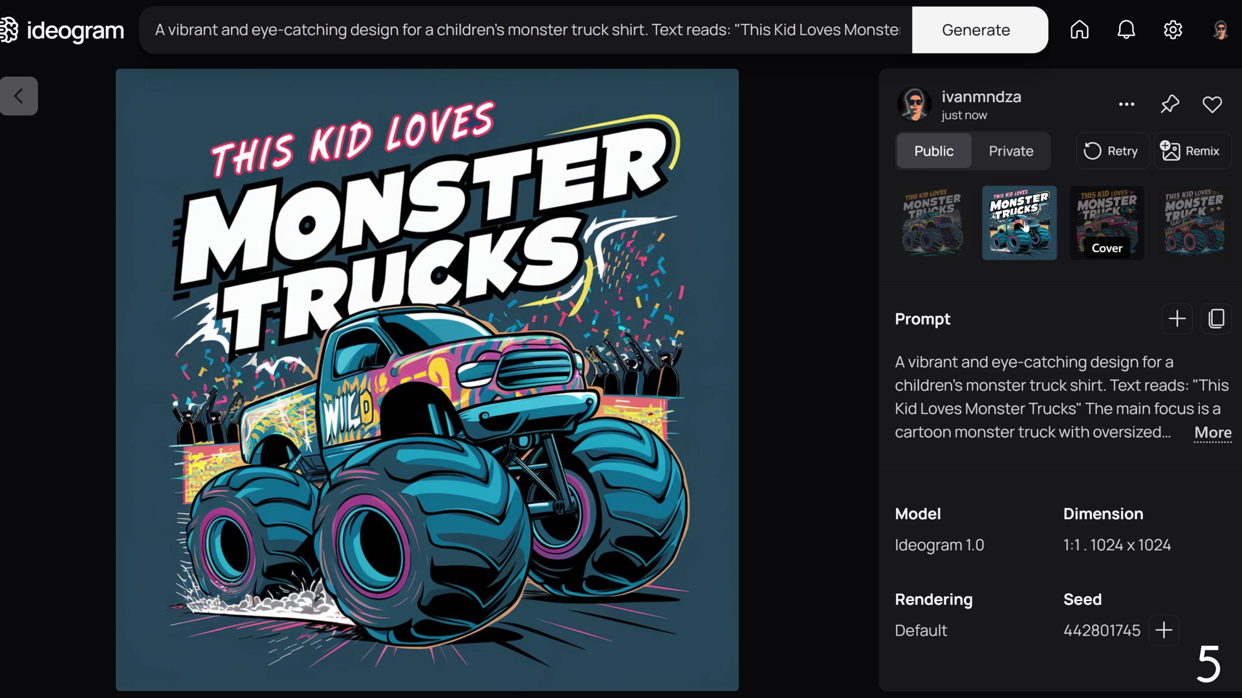
{"action": "left_click", "coordinate": [1102, 223]}
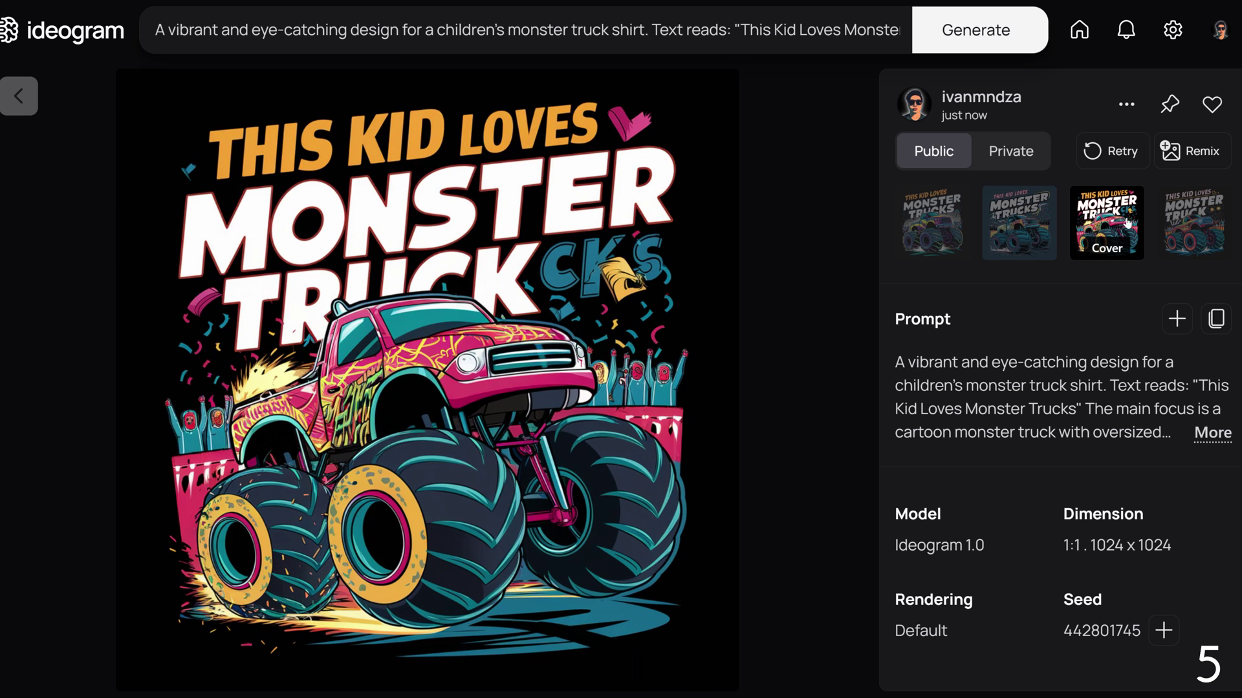
{"action": "left_click", "coordinate": [1194, 222]}
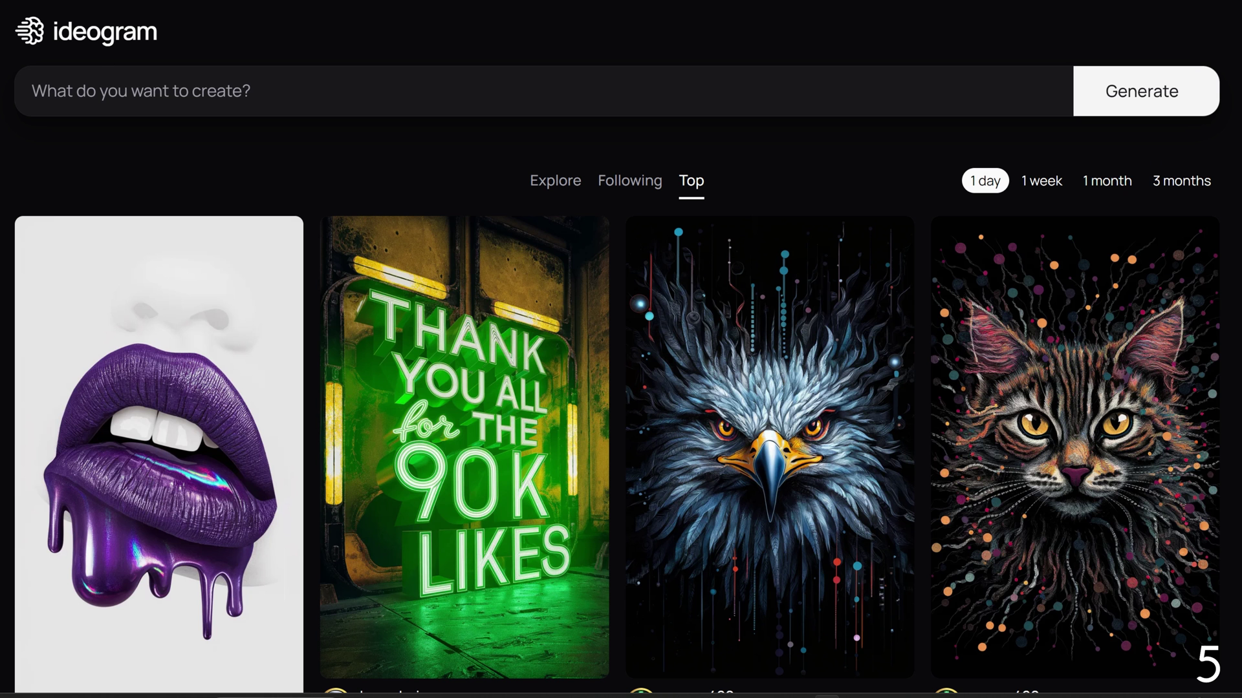
Step: Generate 'Alaska mountains cruise ship tshirt design' with Magic Prompt on and open the Alaska Mountain Cruise result
{"action": "left_click", "coordinate": [140, 90]}
{"action": "type", "text": "Alaska mountains cruise ship tshirt design"}
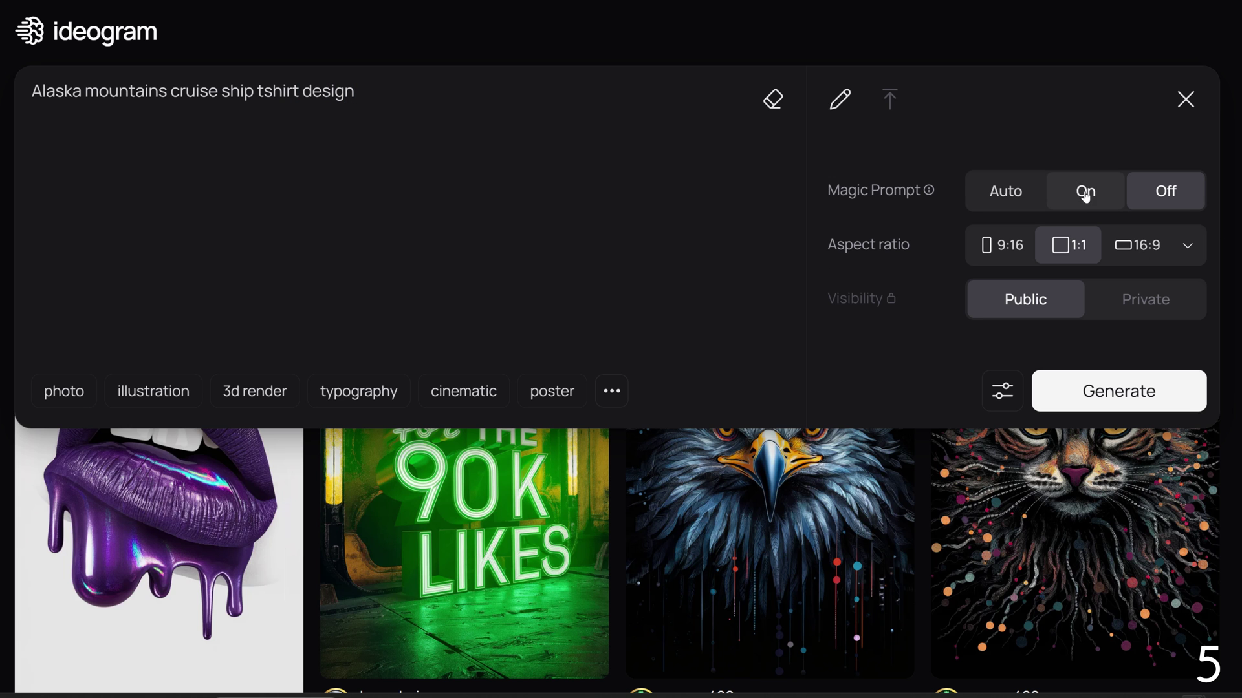
{"action": "left_click", "coordinate": [1086, 194]}
{"action": "left_click", "coordinate": [1136, 392]}
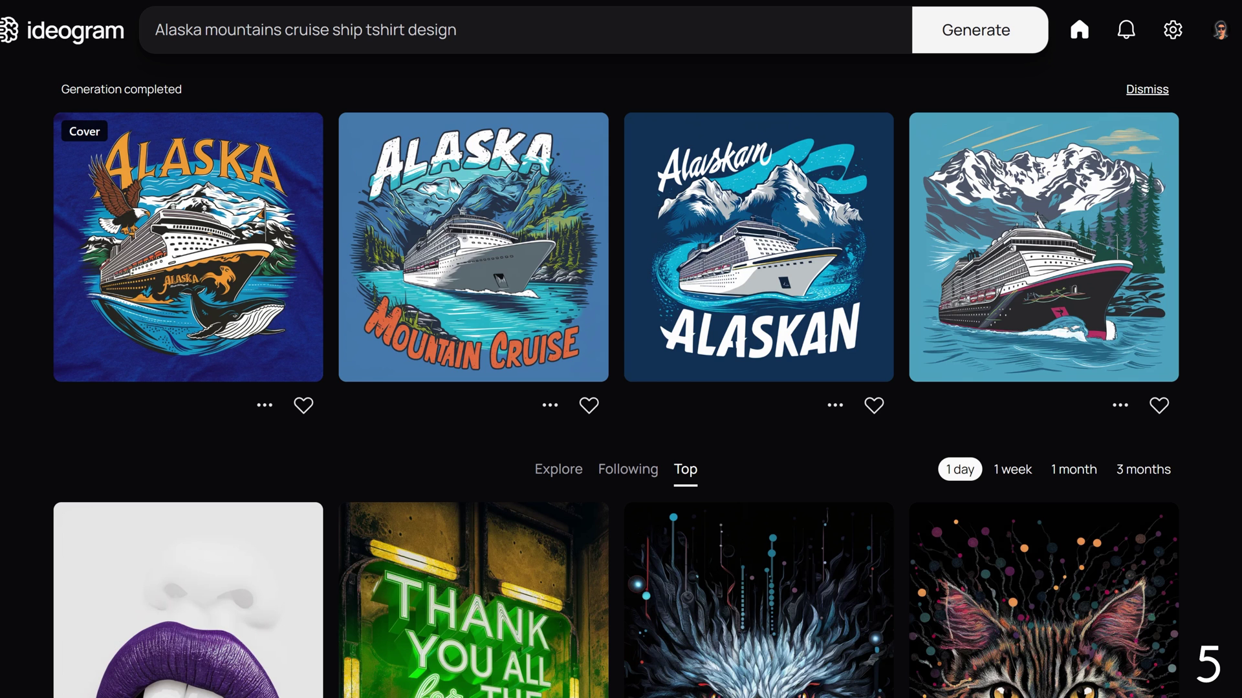
{"action": "left_click", "coordinate": [473, 247]}
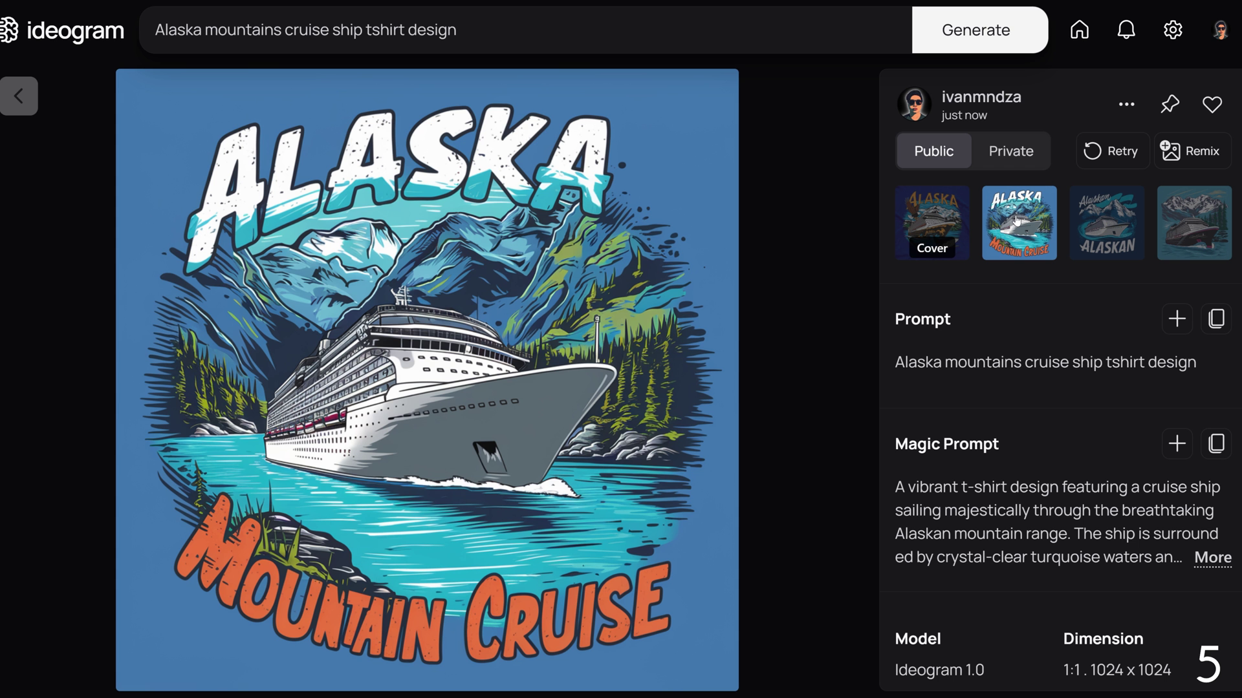
Step: Expand the full Mountain Cruise Magic Prompt description and select all of it
{"action": "left_click", "coordinate": [1213, 557]}
{"action": "scroll", "coordinate": [1214, 558], "scroll_direction": "down", "scroll_amount": 2}
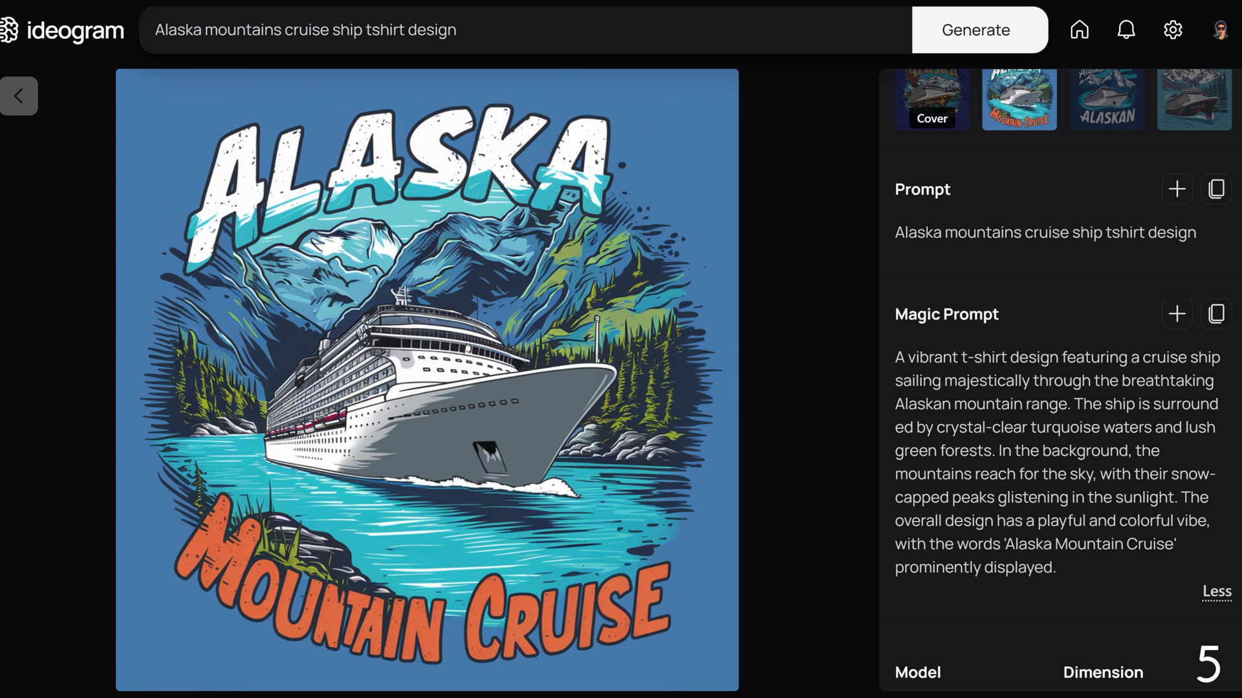
{"action": "left_click_drag", "start_coordinate": [1084, 590], "coordinate": [884, 367]}
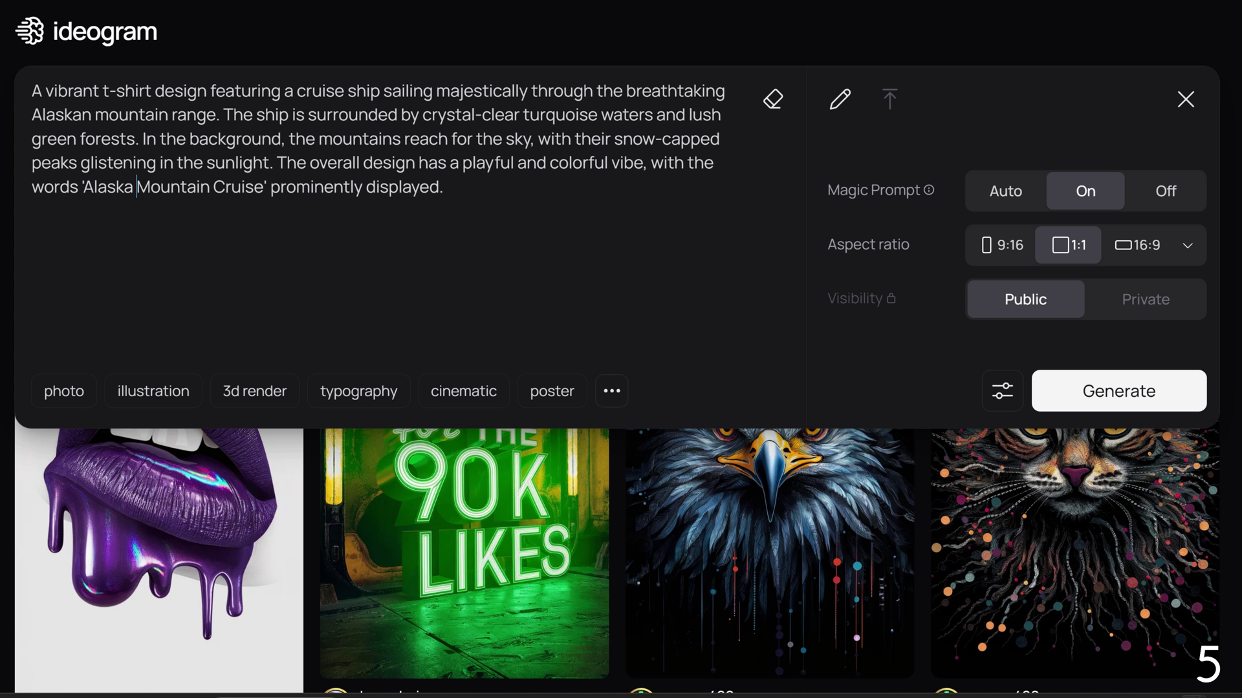
Step: Change 'Mountain' to 'Birthday' in the prompt and generate with Magic Prompt off
{"action": "key", "text": "shift+Right"}
{"action": "key", "text": "shift+Right"}
{"action": "key", "text": "shift+Right"}
{"action": "key", "text": "shift+Right"}
{"action": "key", "text": "shift+Right"}
{"action": "key", "text": "shift+Right"}
{"action": "key", "text": "shift+Right"}
{"action": "key", "text": "shift+Right"}
{"action": "key", "text": "shift+Right"}
{"action": "key", "text": "shift+Right"}
{"action": "key", "text": "shift+Left"}
{"action": "type", "text": "Birthday"}
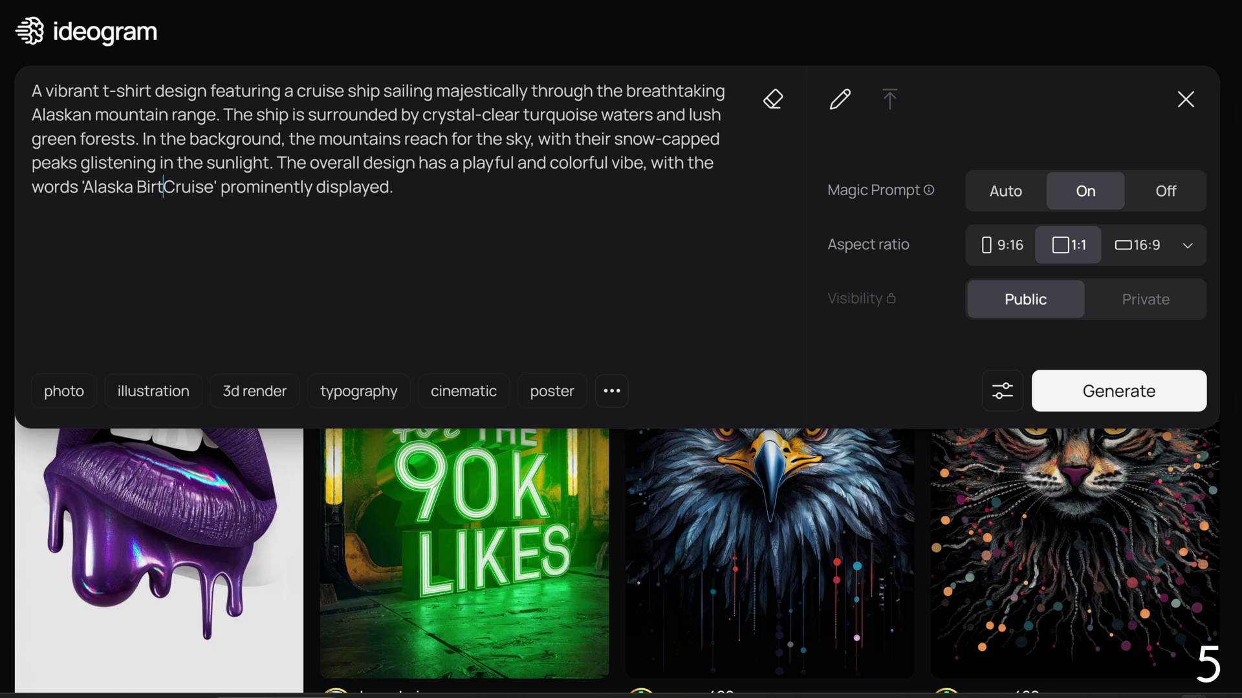
{"action": "left_click", "coordinate": [1164, 191]}
{"action": "left_click", "coordinate": [1133, 390]}
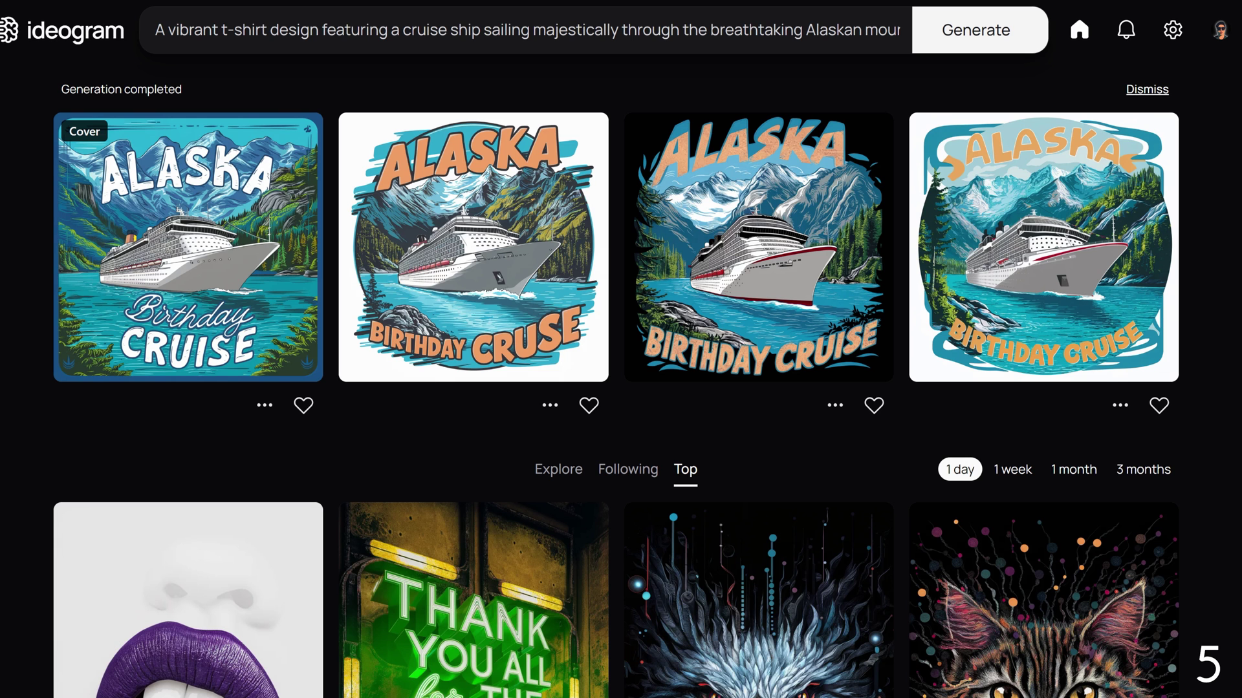
Step: View the four Alaska Birthday Cruise designs one by one in detail, ending on the fourth
{"action": "left_click", "coordinate": [187, 245]}
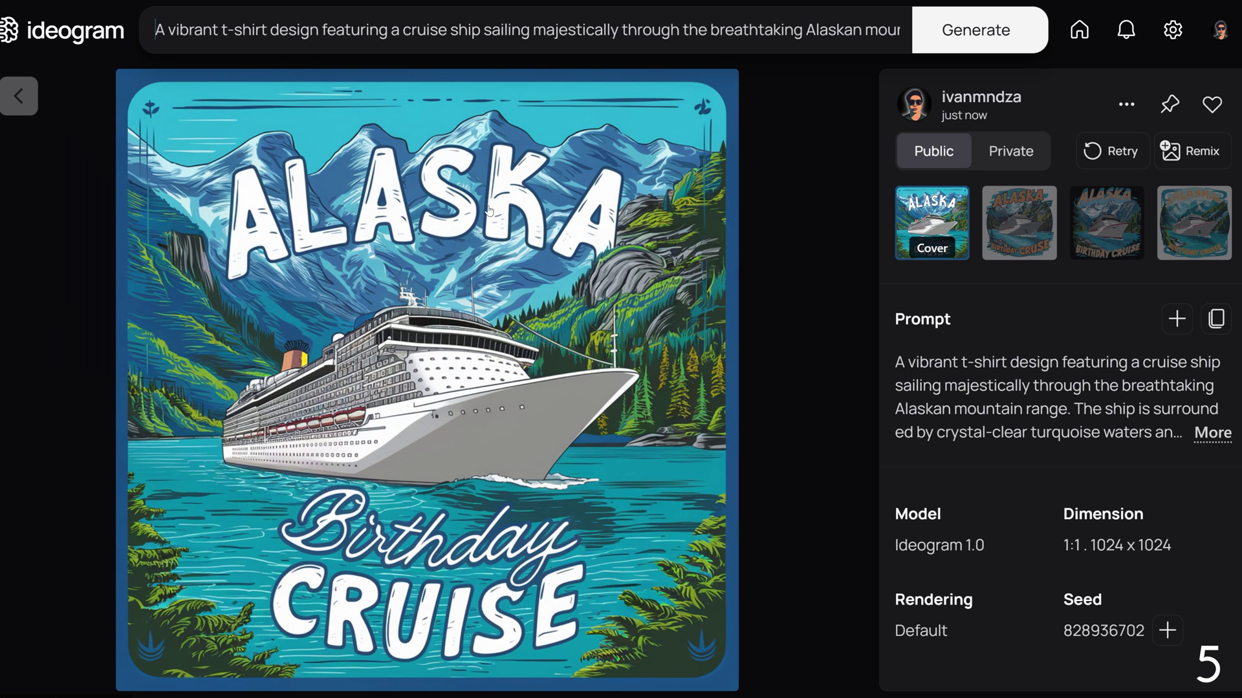
{"action": "left_click", "coordinate": [1014, 225]}
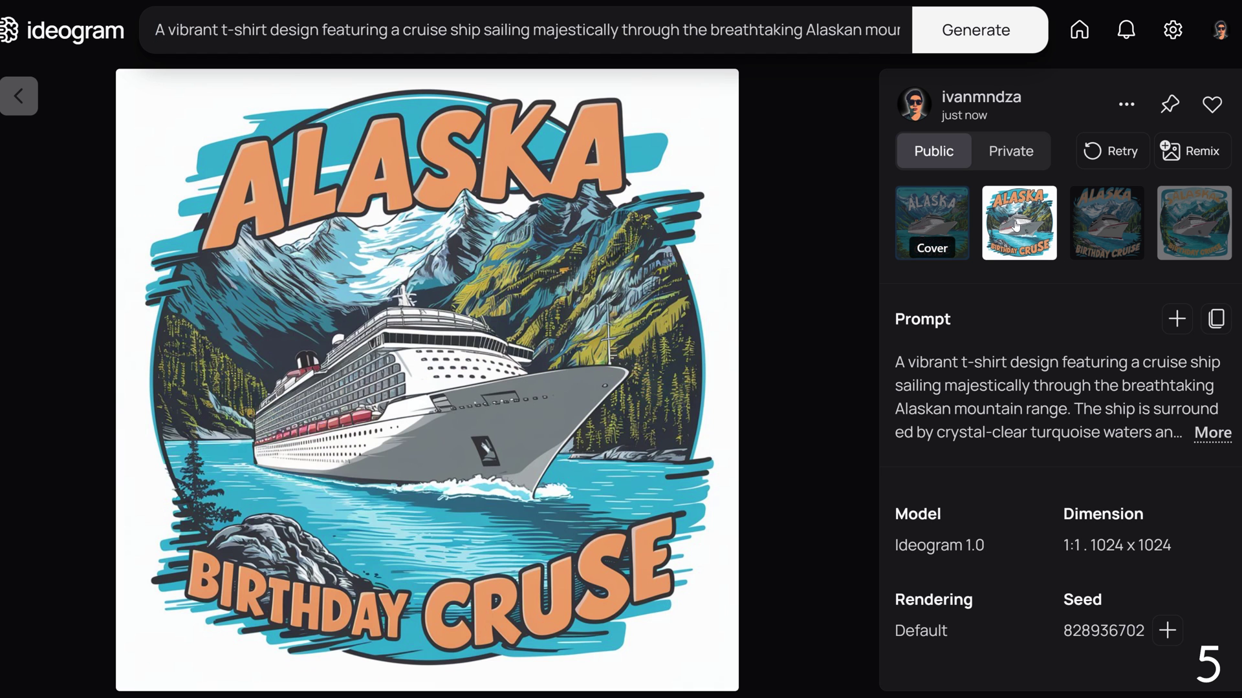
{"action": "left_click", "coordinate": [1094, 231]}
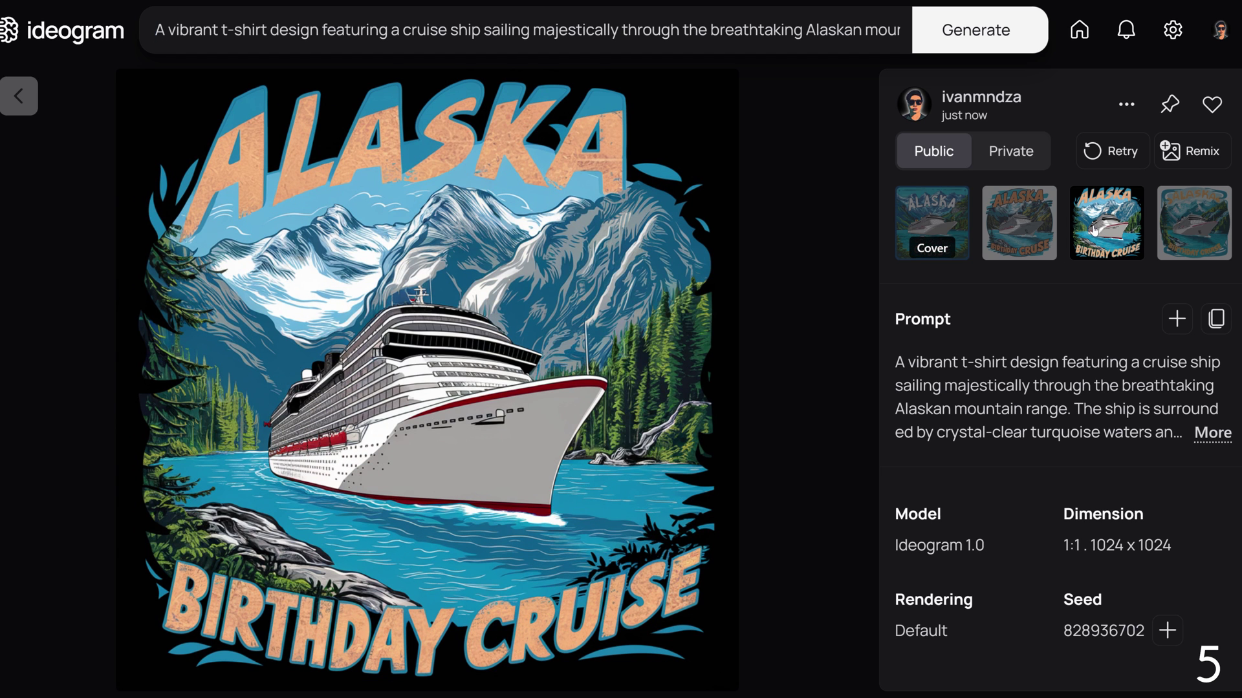
{"action": "left_click", "coordinate": [1191, 242]}
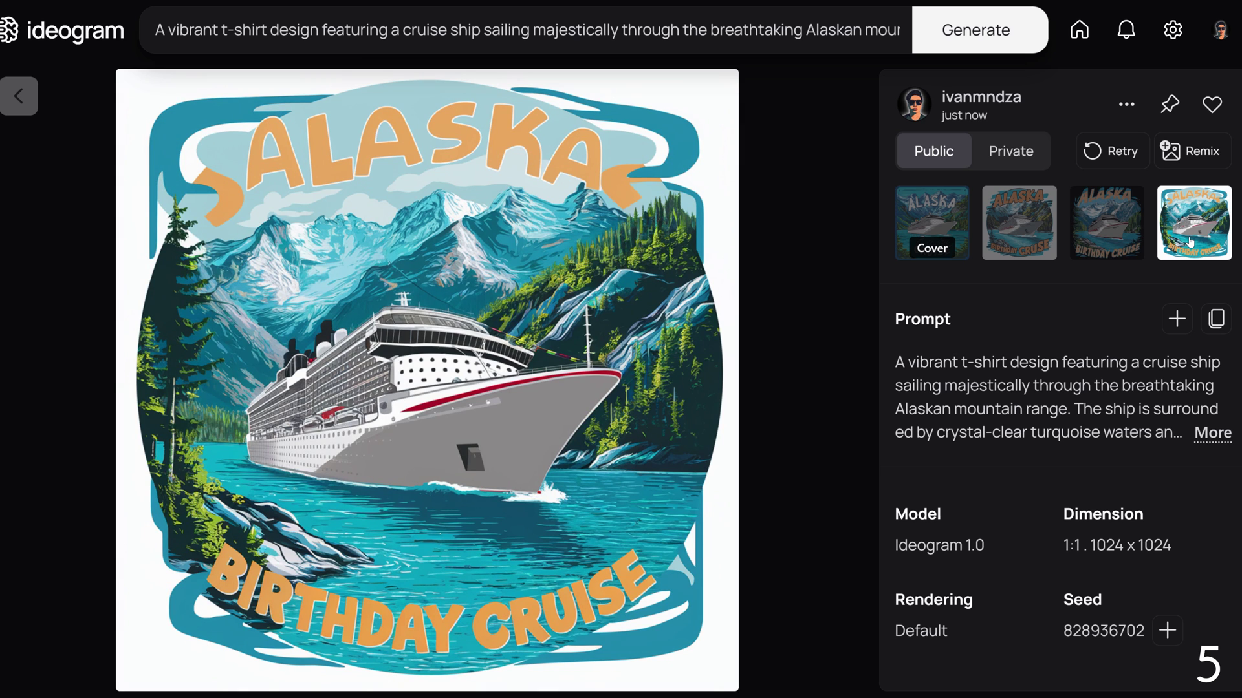